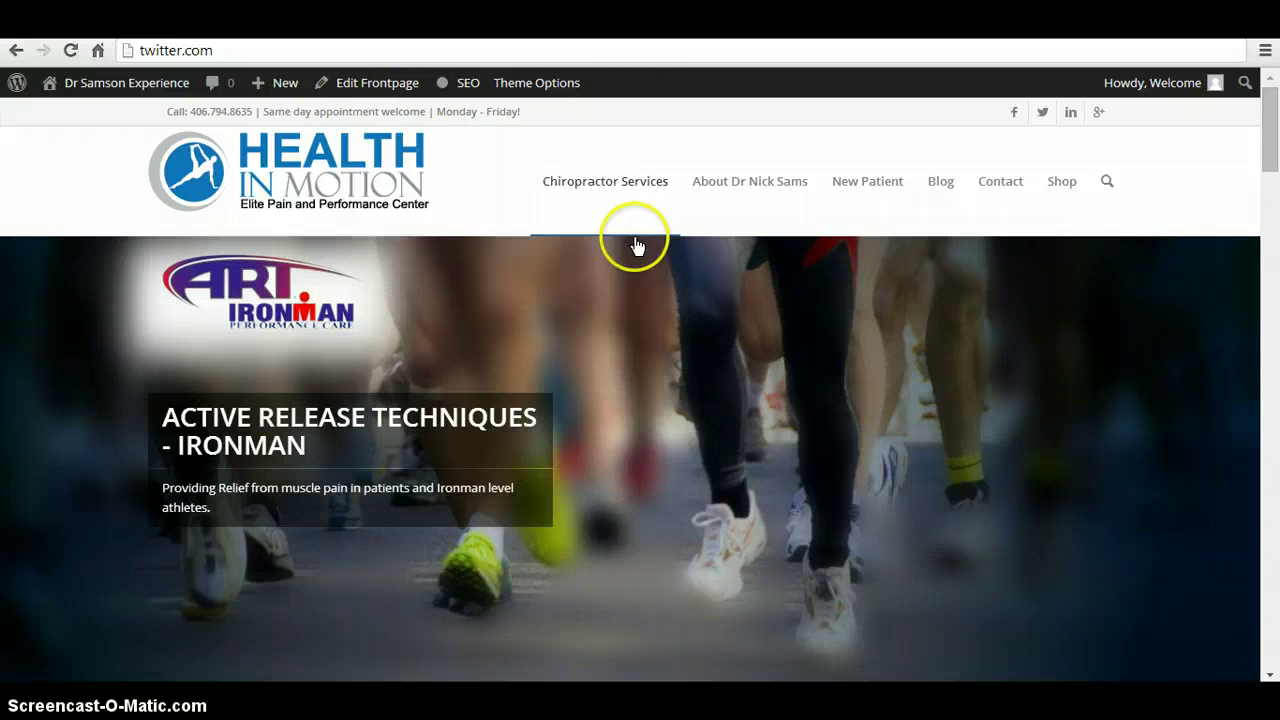
# Step: Open the doctor's About page from the clinic website's main navigation
pyautogui.moveTo(816, 272)
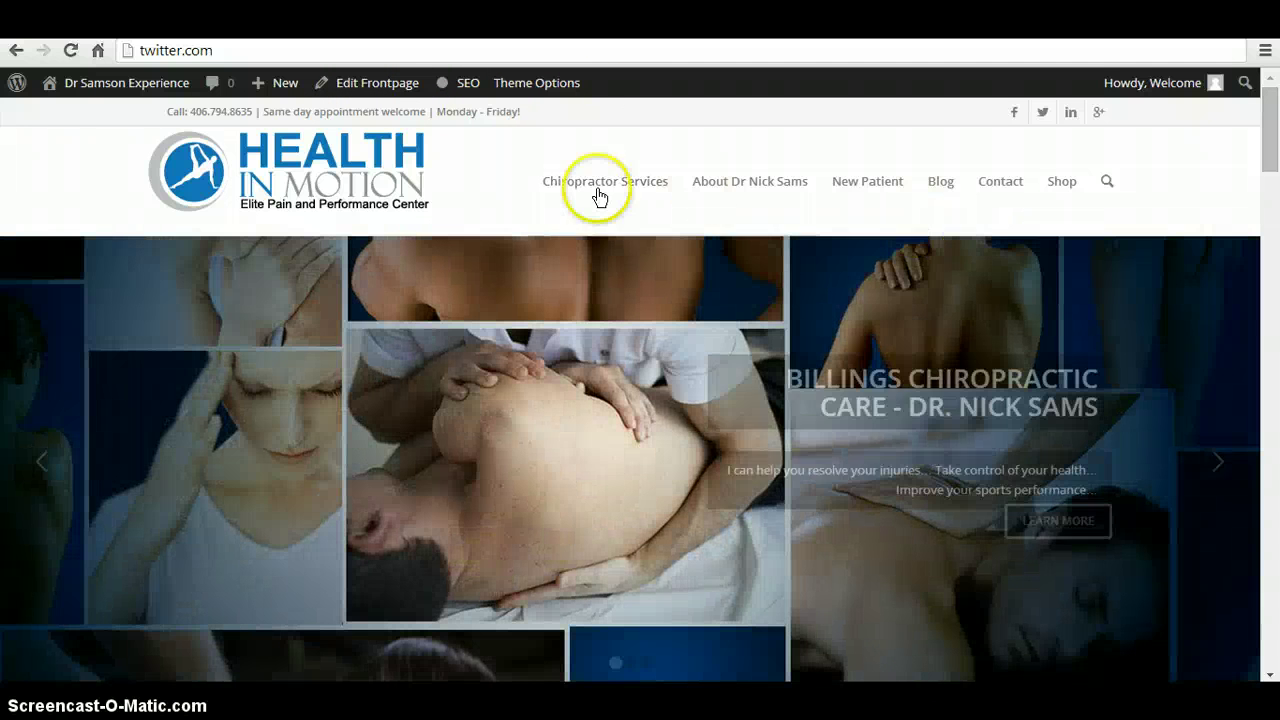
pyautogui.moveTo(905, 189)
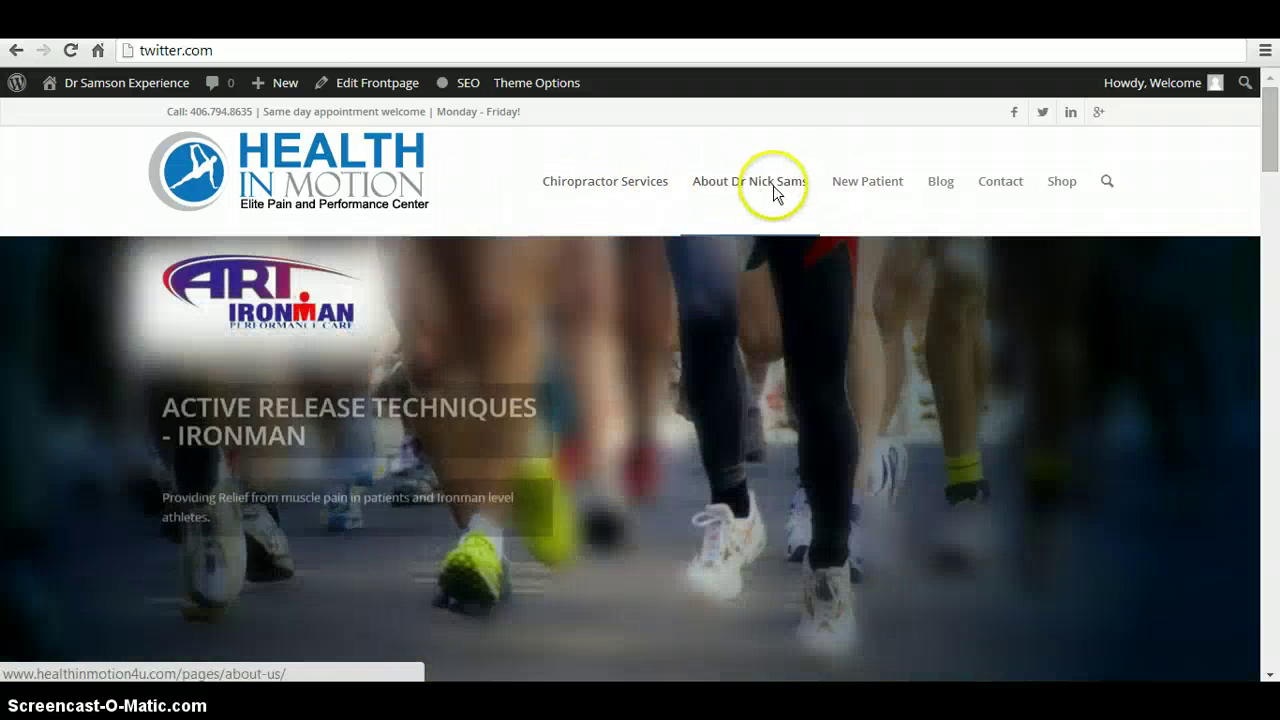
pyautogui.click(770, 193)
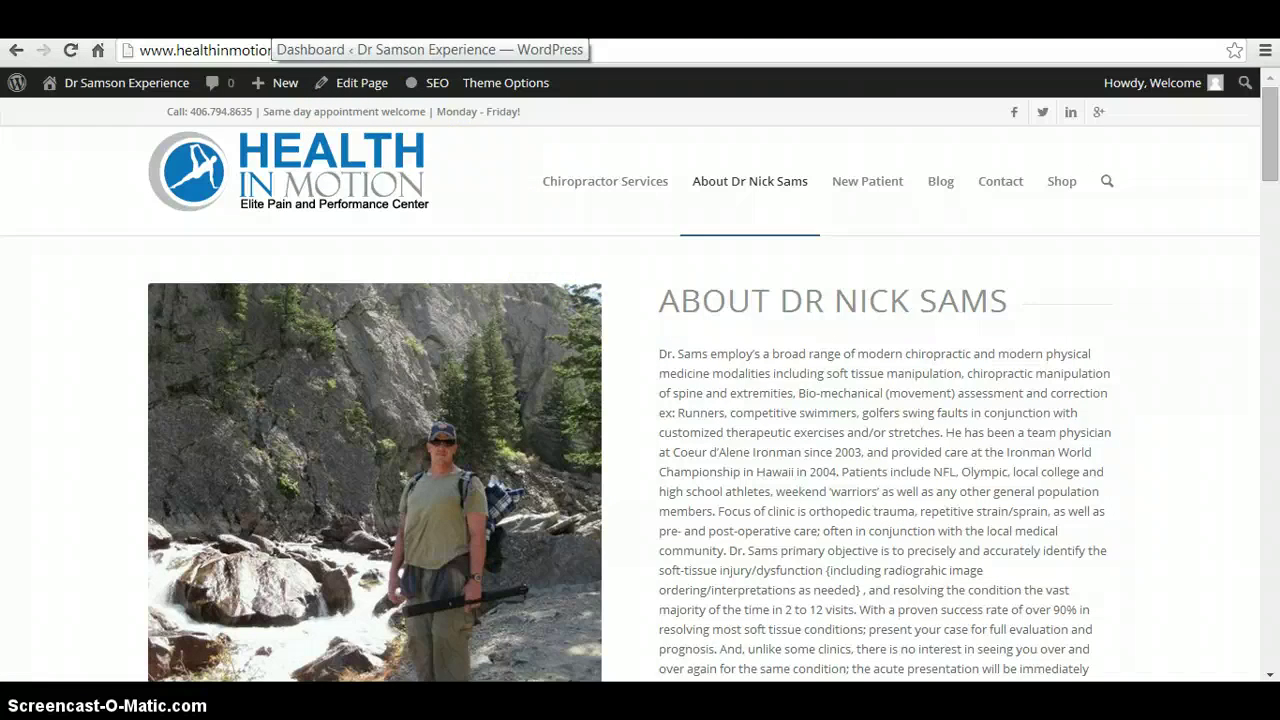
# Step: Switch to the WordPress dashboard and look over the admin sections such as Posts, Media and Pages
pyautogui.click(290, 22)
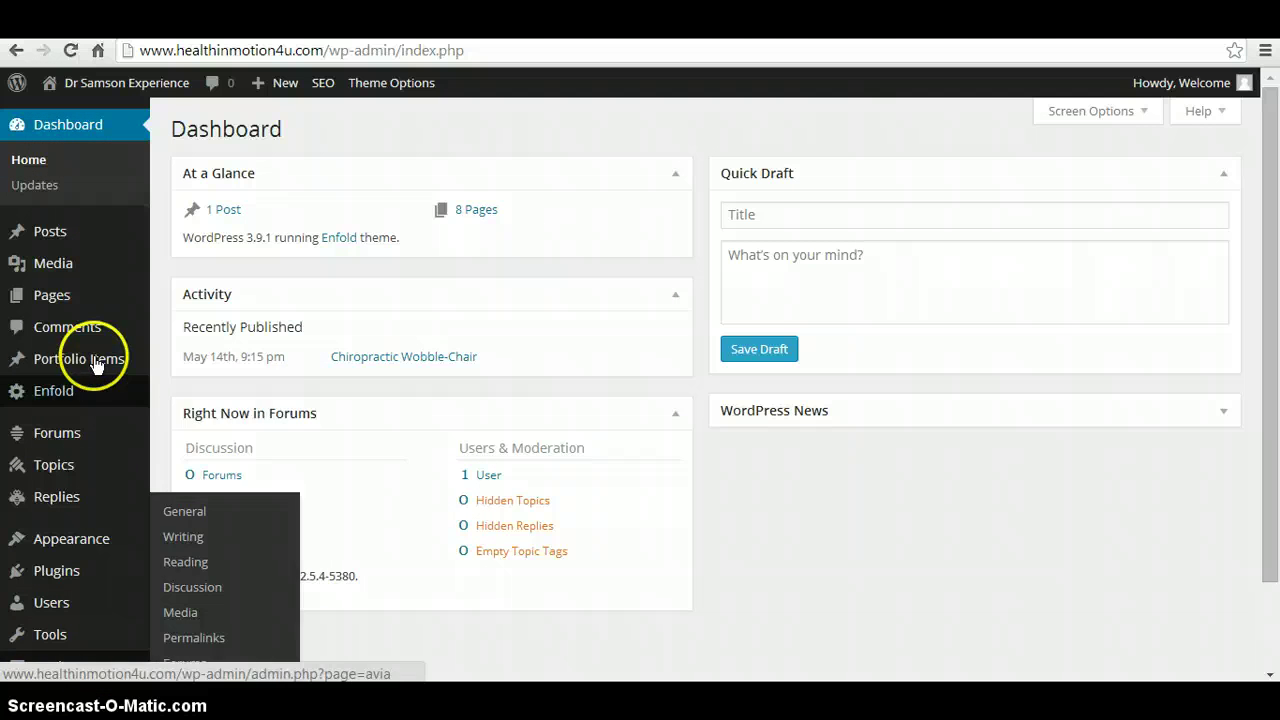
pyautogui.moveTo(126, 262)
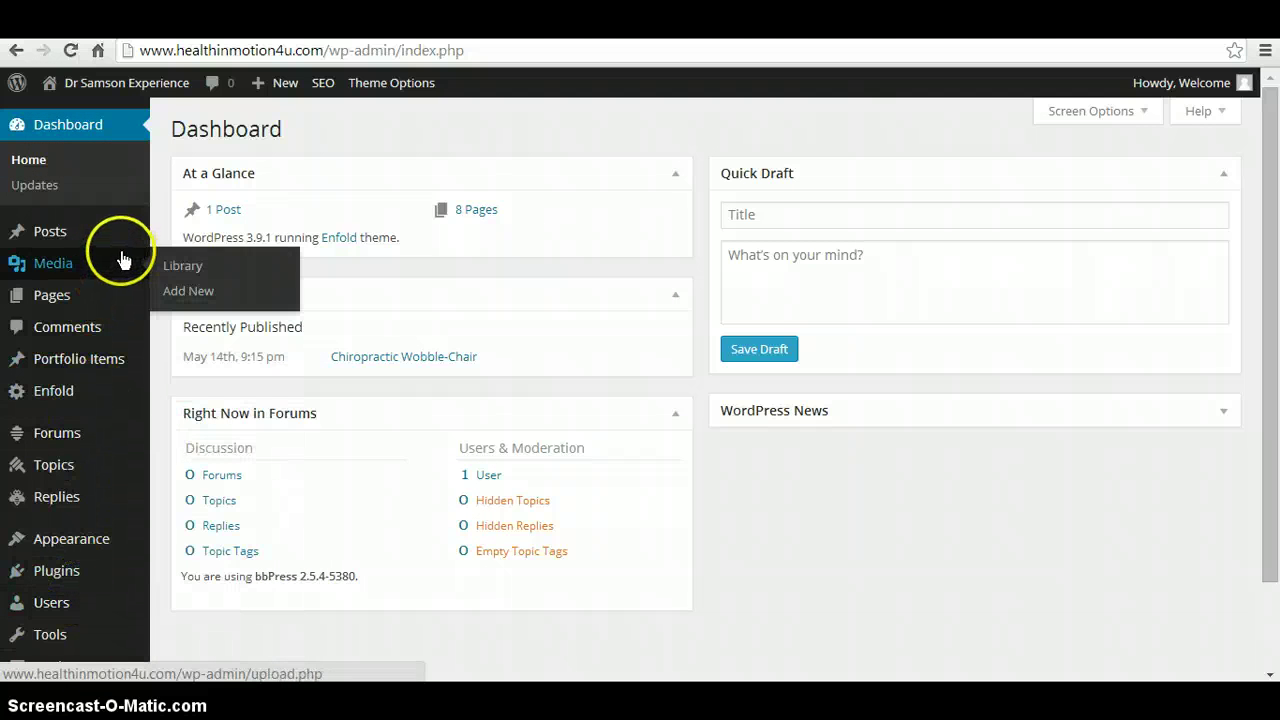
pyautogui.moveTo(38, 240)
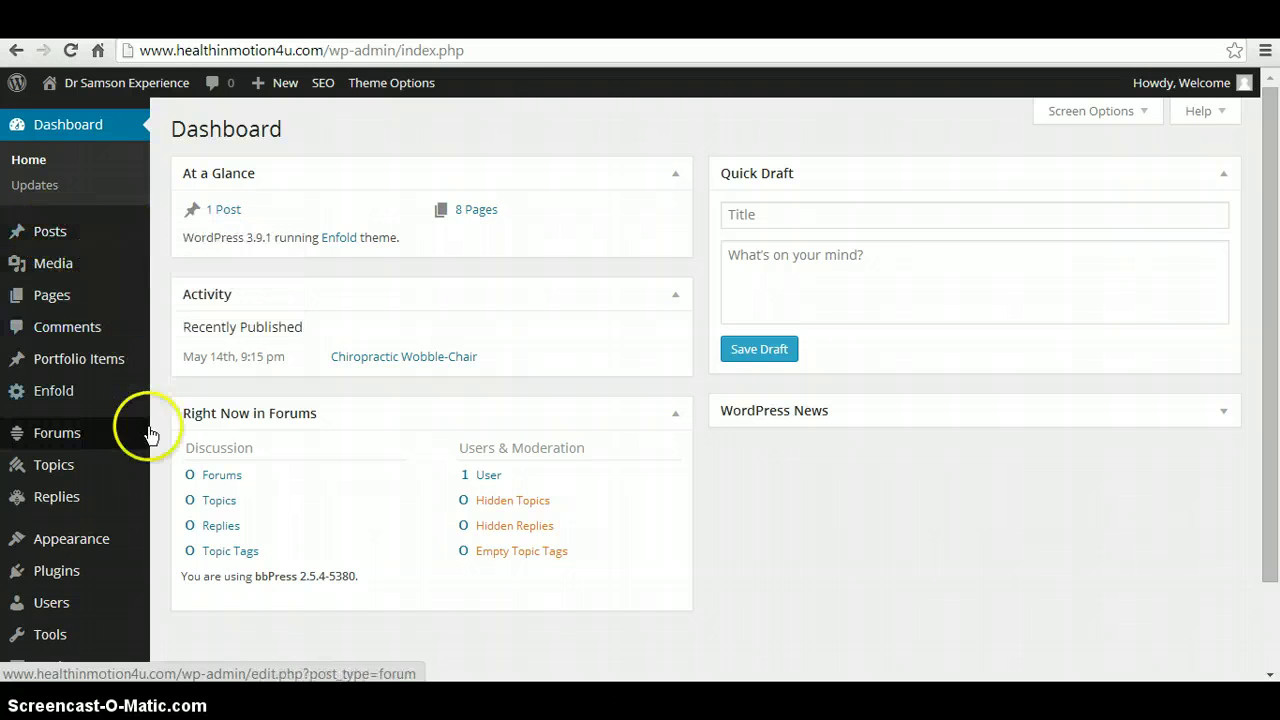
pyautogui.moveTo(52, 302)
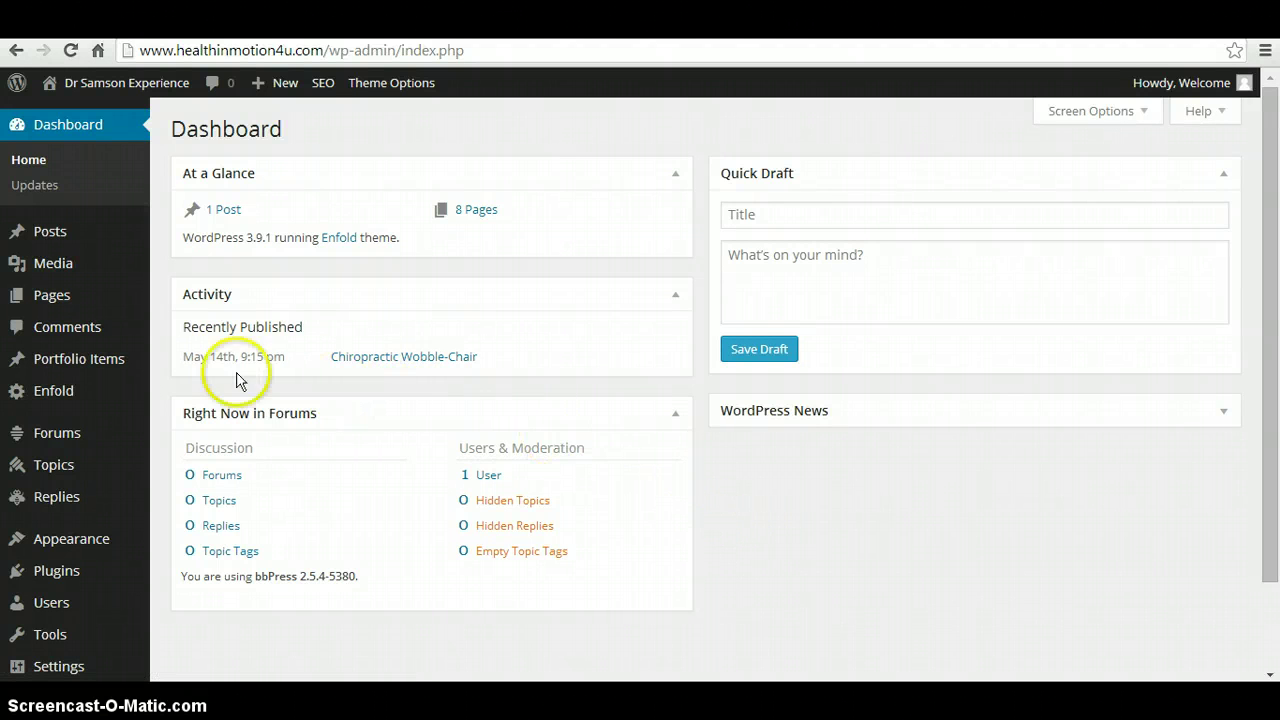
# Step: Open the list of all the site's pages and look through it
pyautogui.click(58, 298)
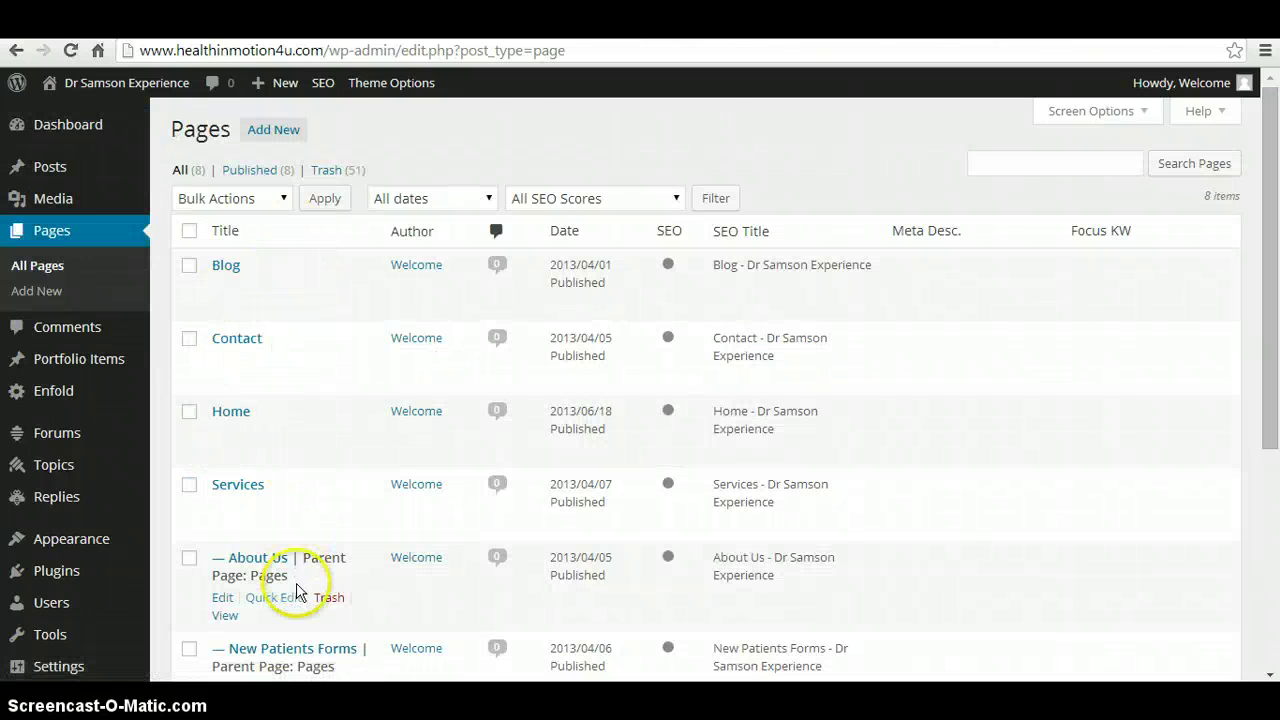
pyautogui.scroll(-5, 294, 591)
pyautogui.scroll(5, 296, 590)
# Step: Open the website's Contact page for editing and check its permalink
pyautogui.moveTo(277, 294)
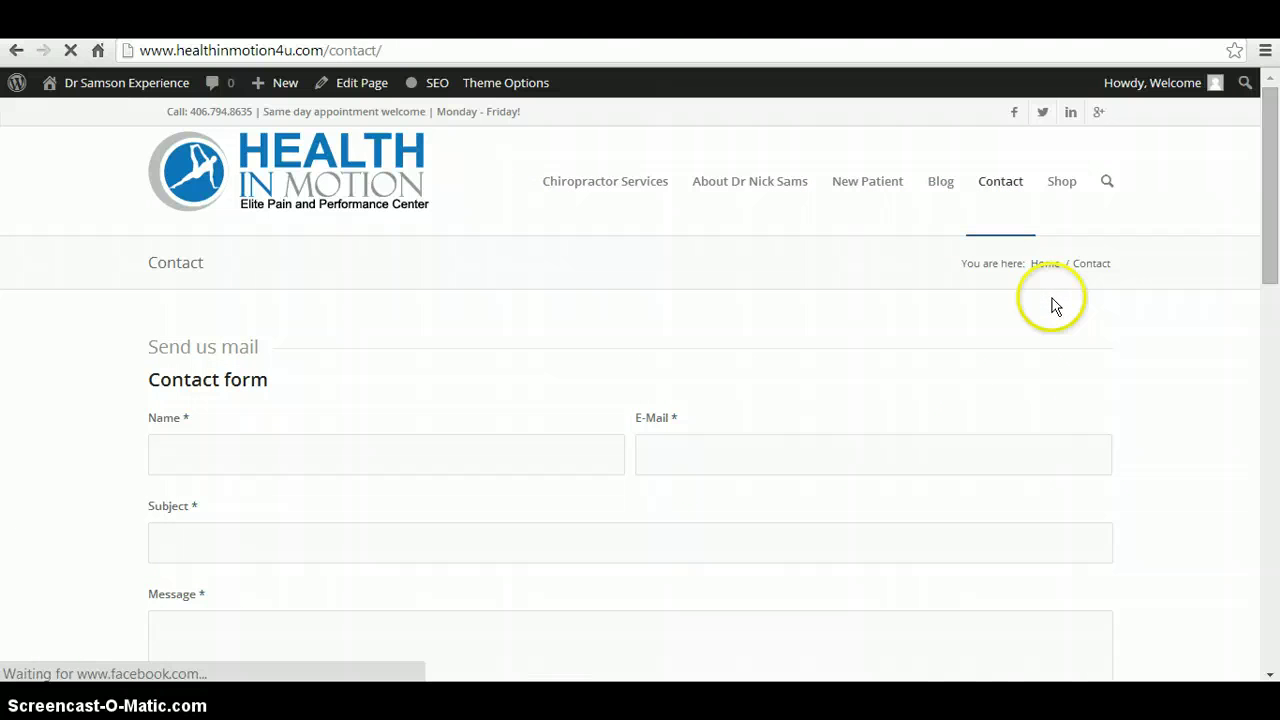
pyautogui.click(368, 90)
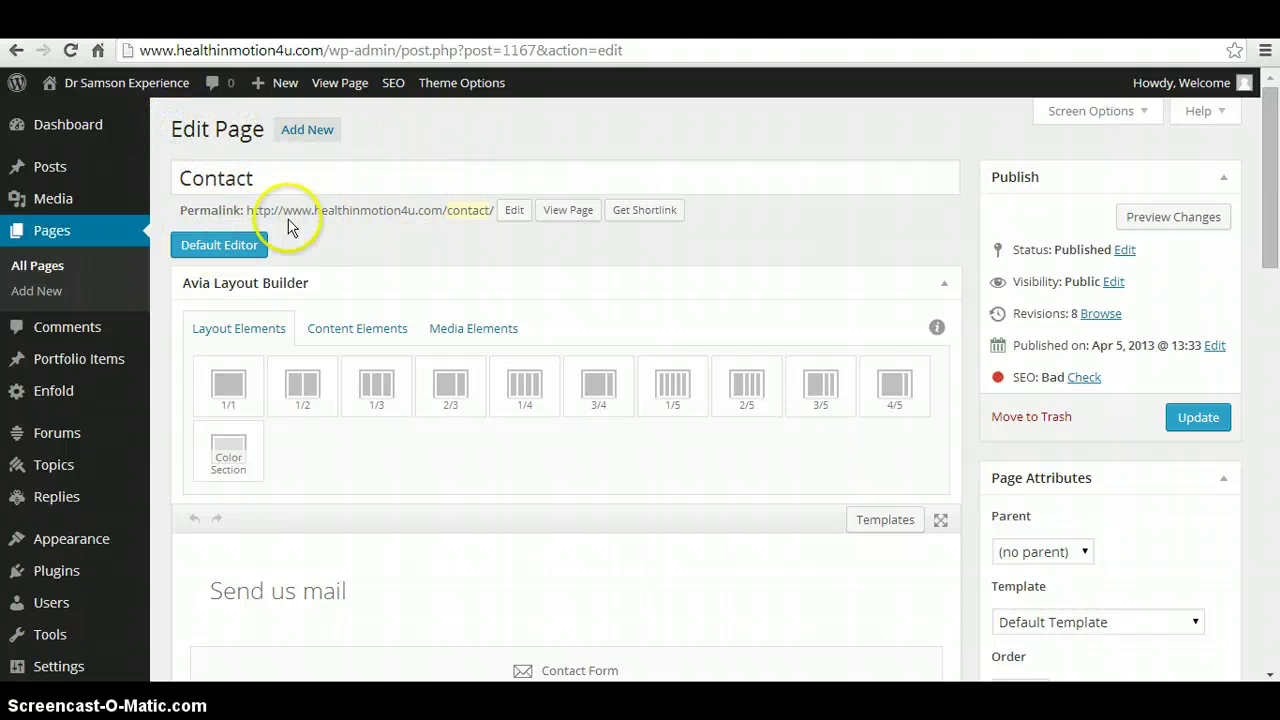
pyautogui.moveTo(281, 210); pyautogui.dragTo(388, 213)
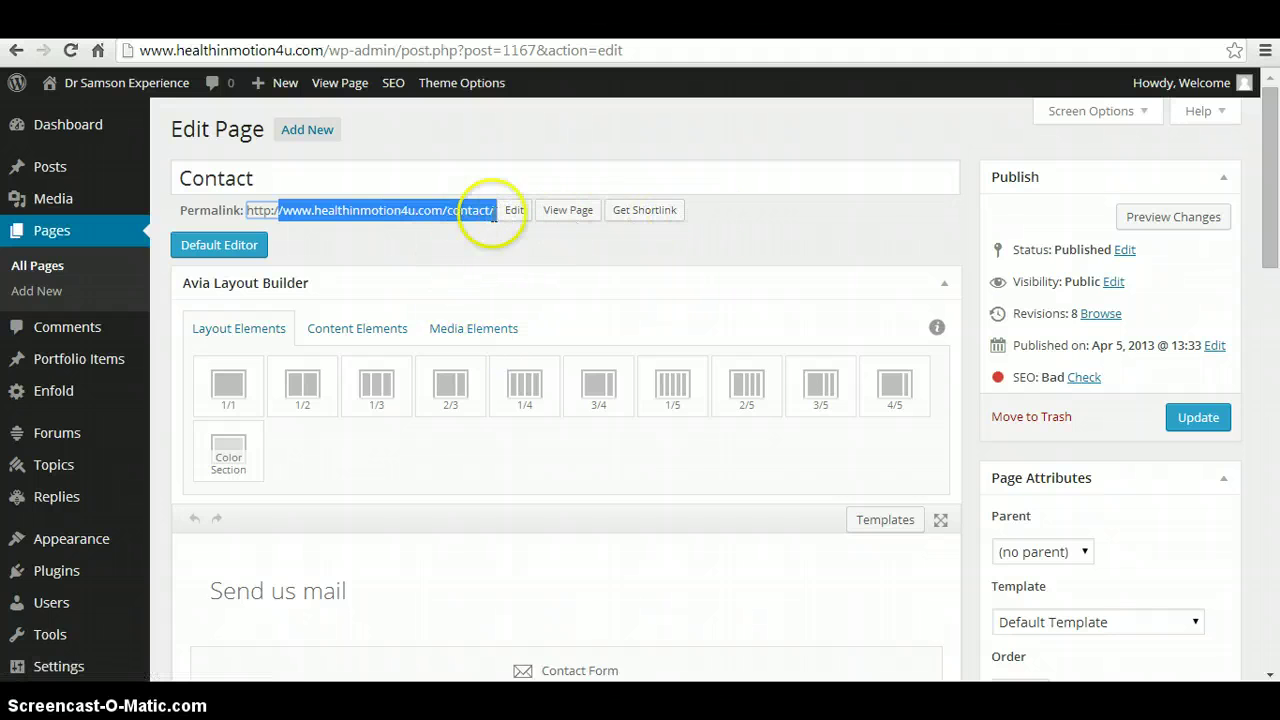
pyautogui.click(369, 262)
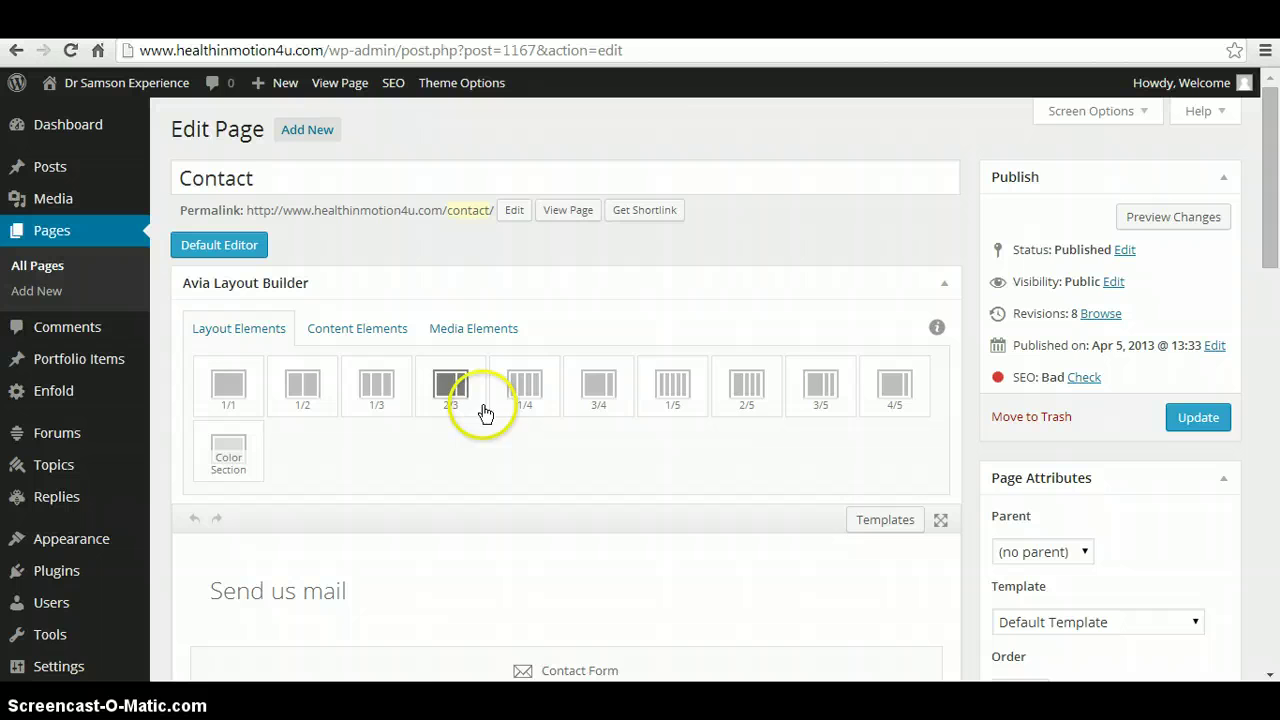
# Step: Examine the layout, content and media elements available in the Avia Layout Builder for the Contact page
pyautogui.scroll(-1, 606, 409)
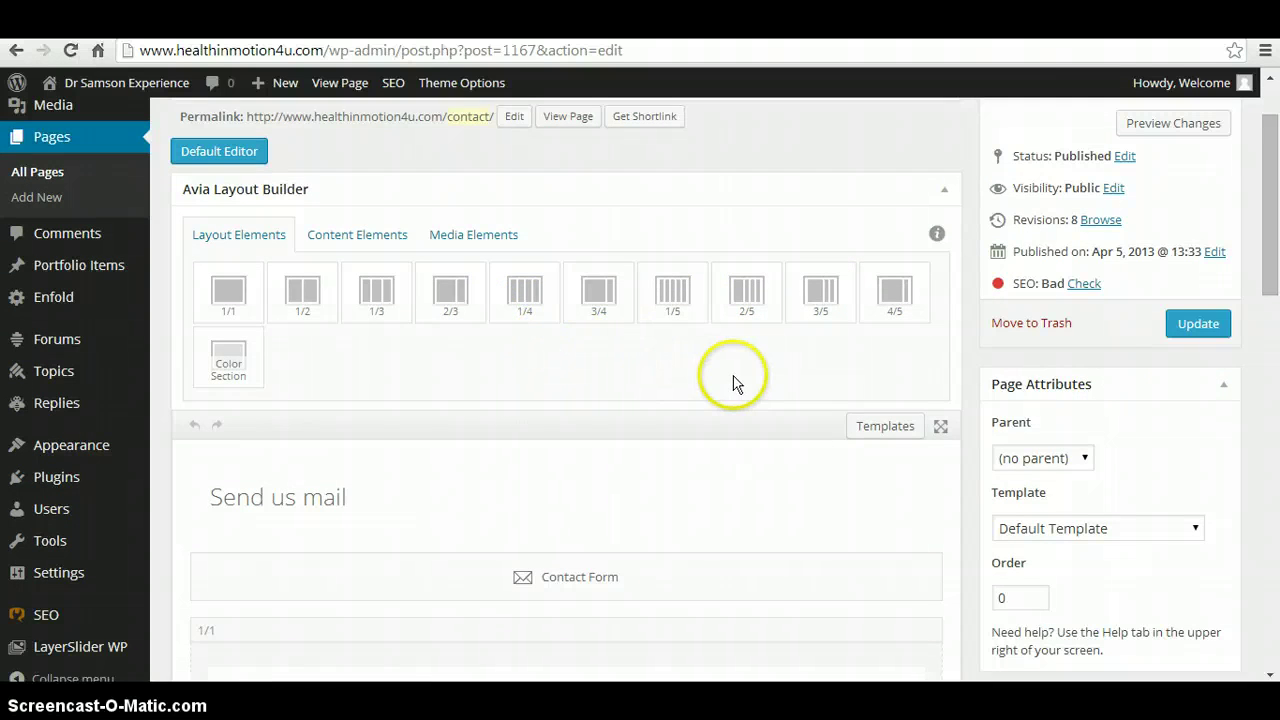
pyautogui.scroll(1, 733, 384)
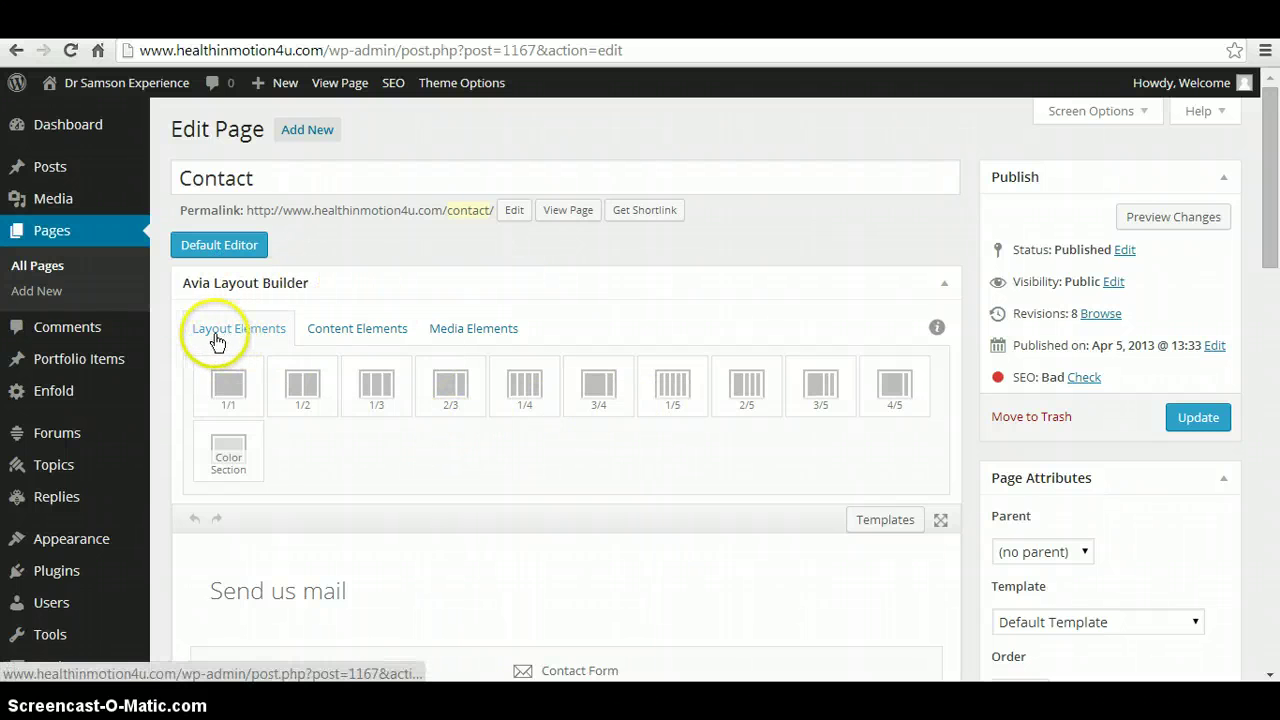
pyautogui.click(378, 340)
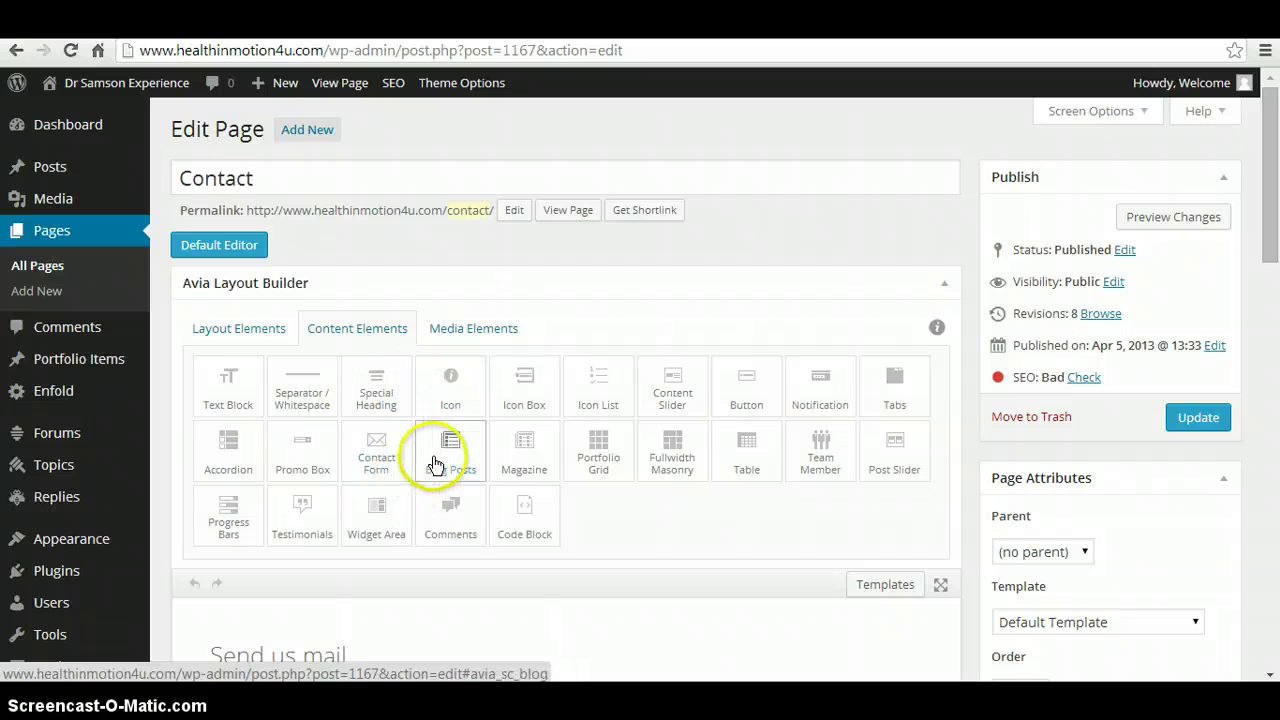
pyautogui.scroll(-1, 435, 465)
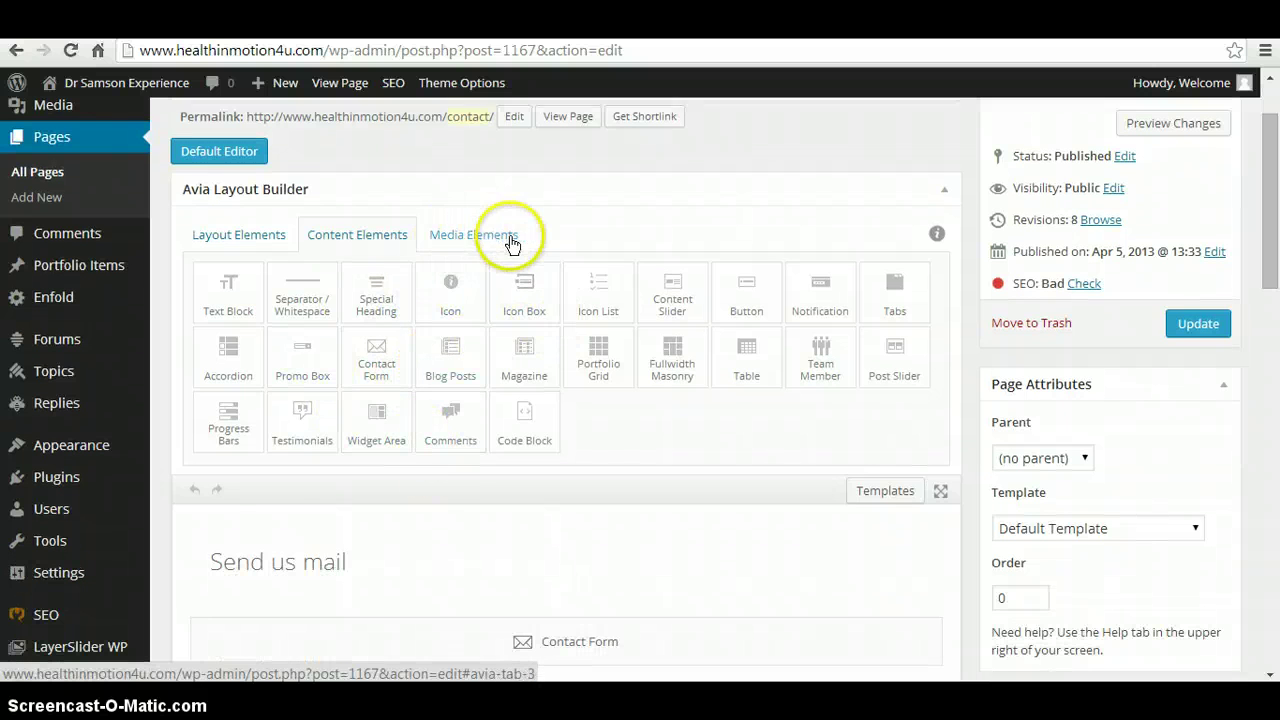
pyautogui.click(463, 241)
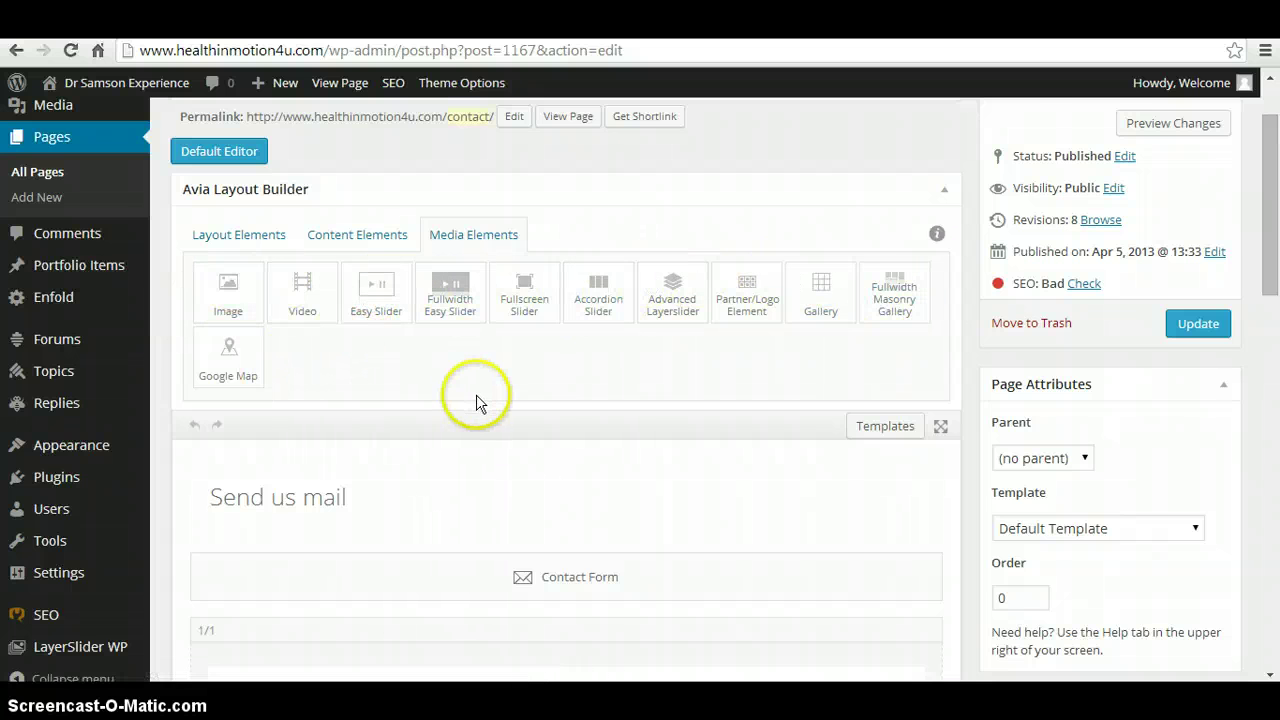
pyautogui.scroll(-1, 477, 400)
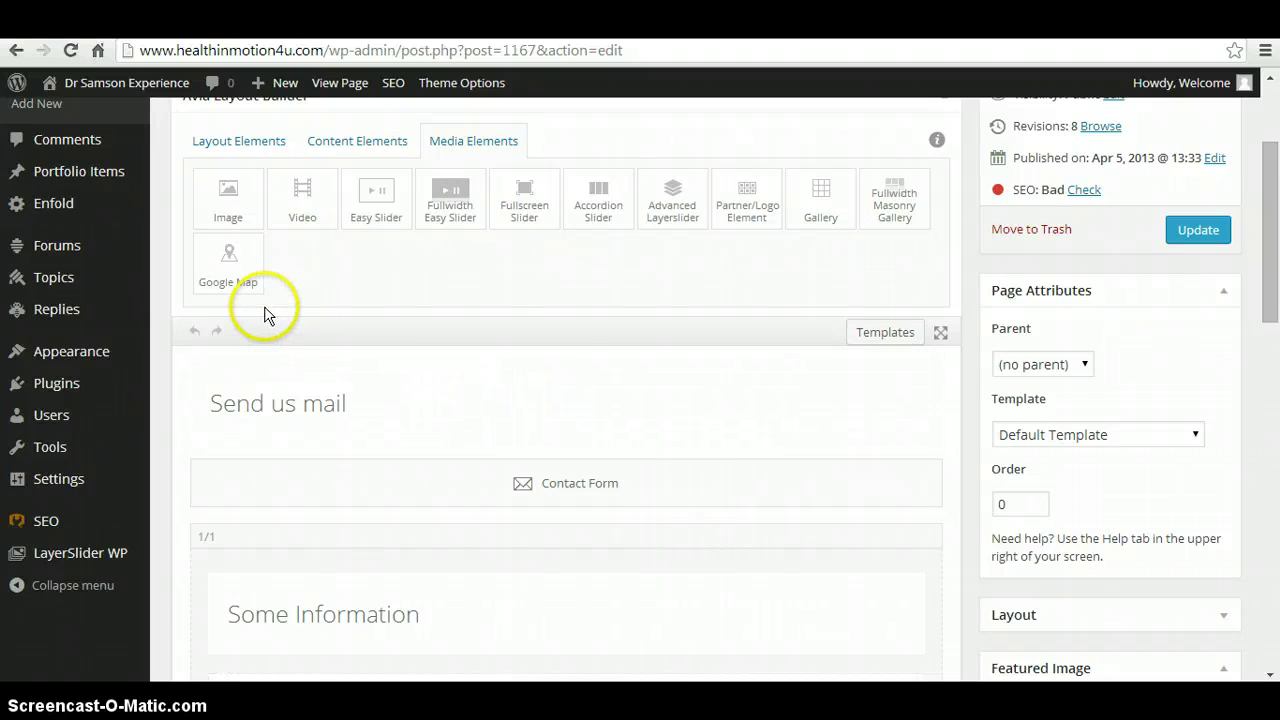
pyautogui.scroll(1, 271, 316)
pyautogui.scroll(-2, 277, 317)
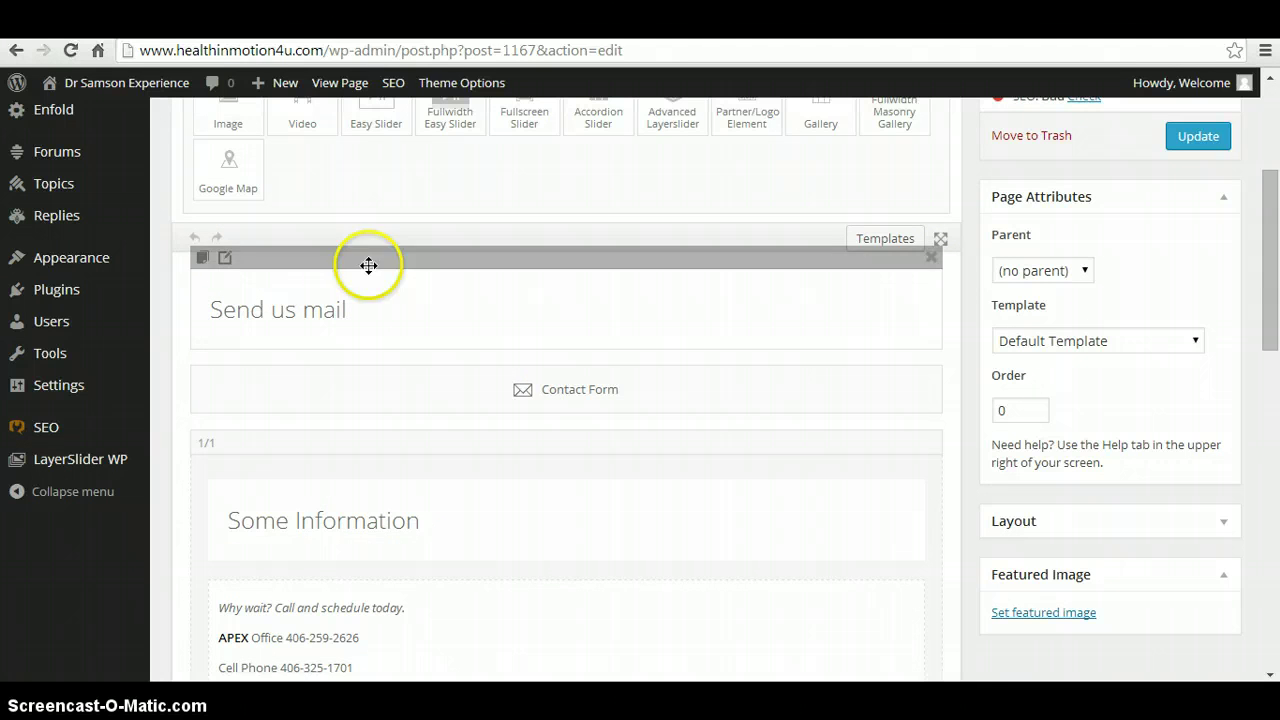
pyautogui.scroll(3, 425, 300)
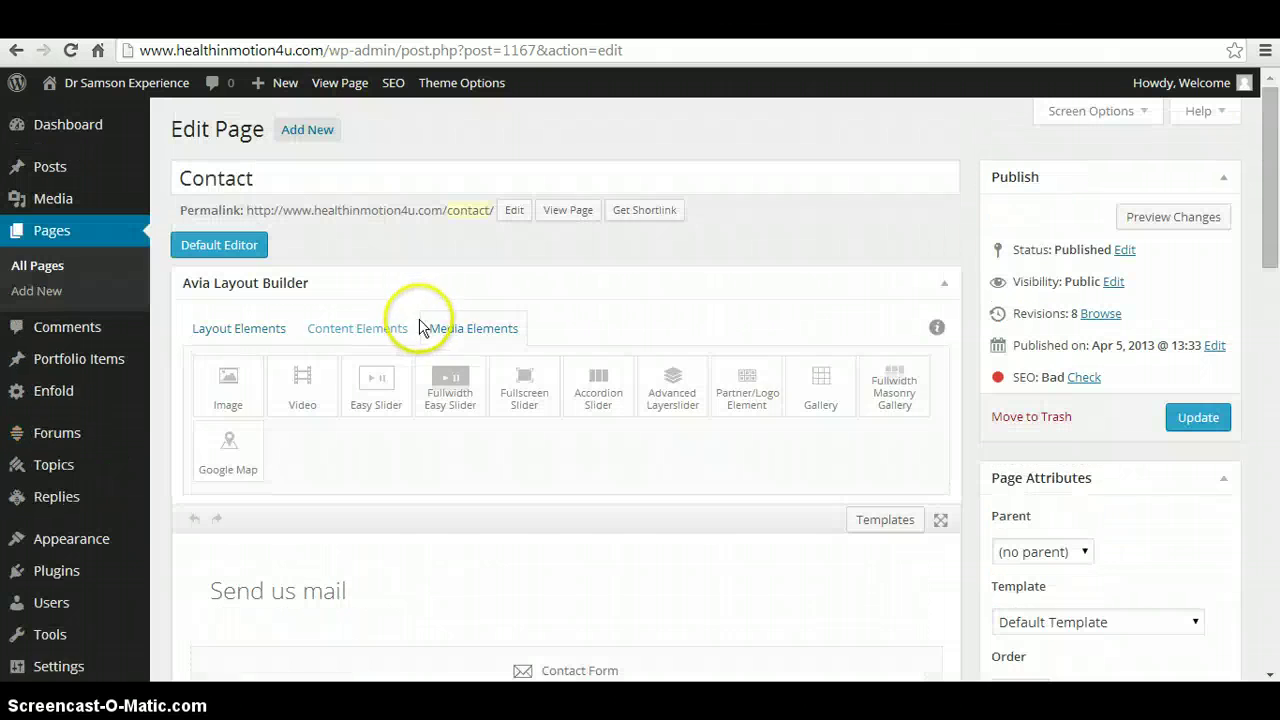
# Step: Open the live Contact page in a new browser tab and view it there
pyautogui.rightClick(565, 215)
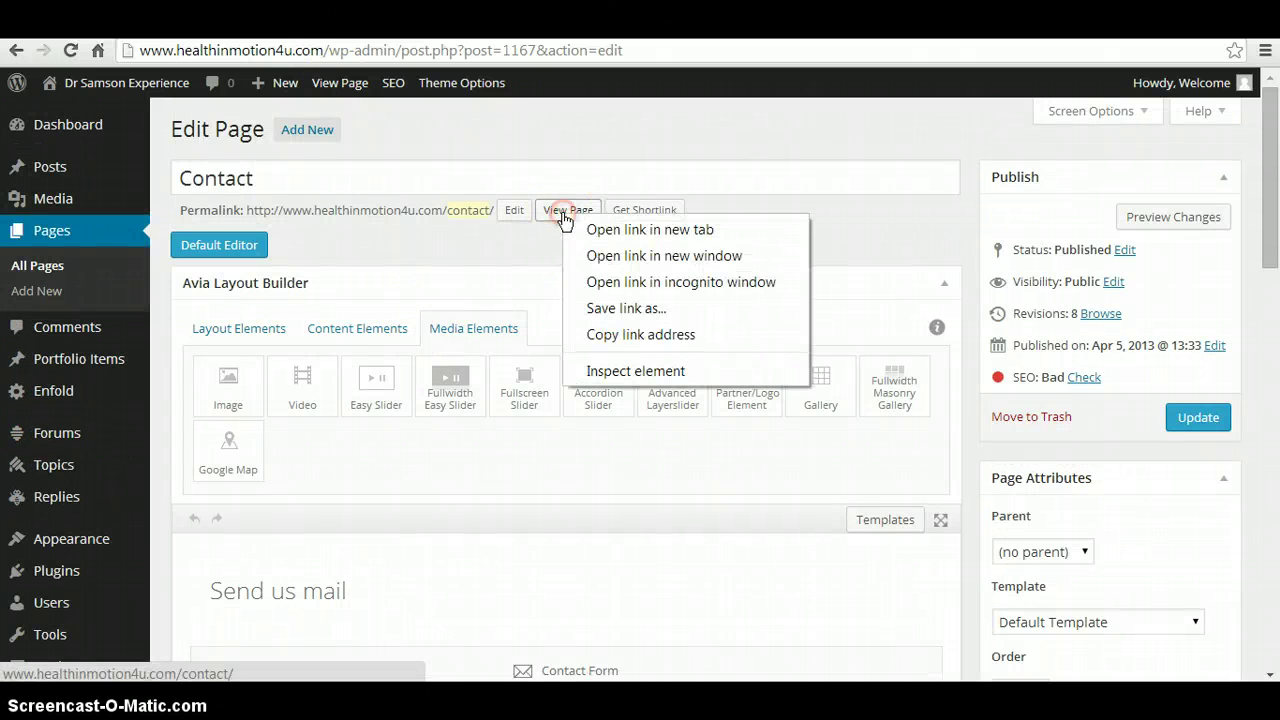
pyautogui.click(630, 232)
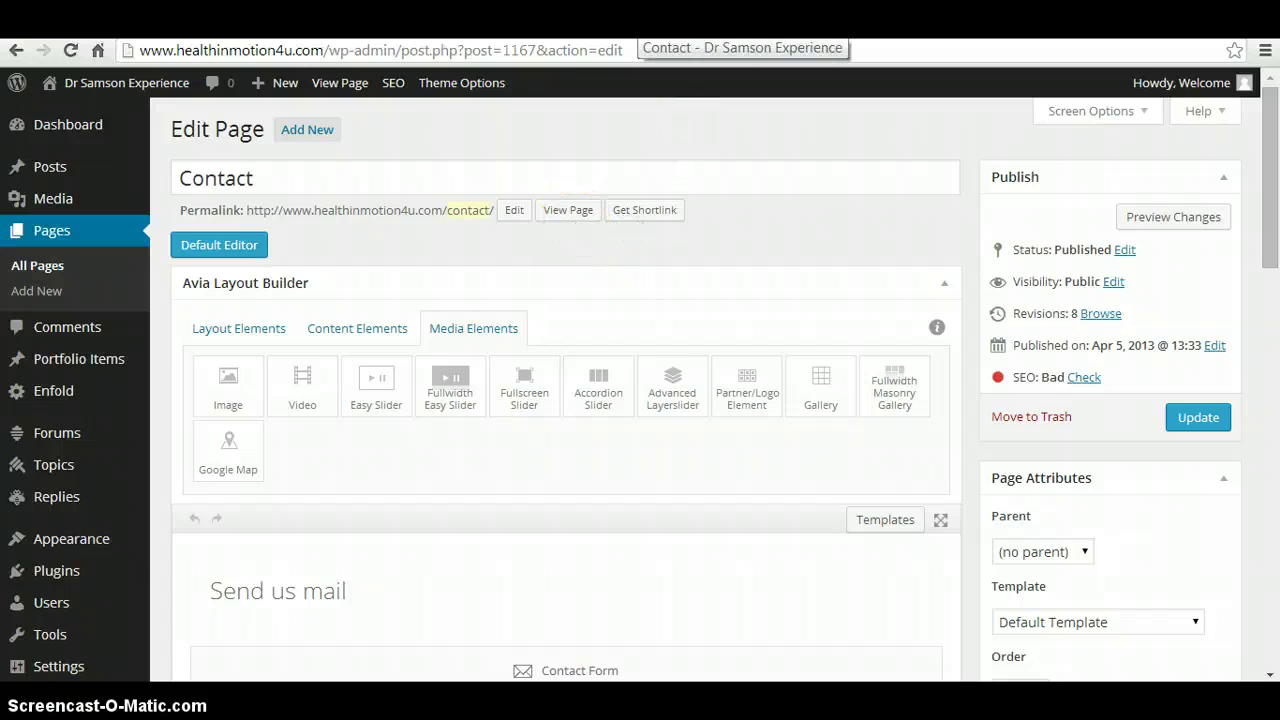
pyautogui.click(650, 22)
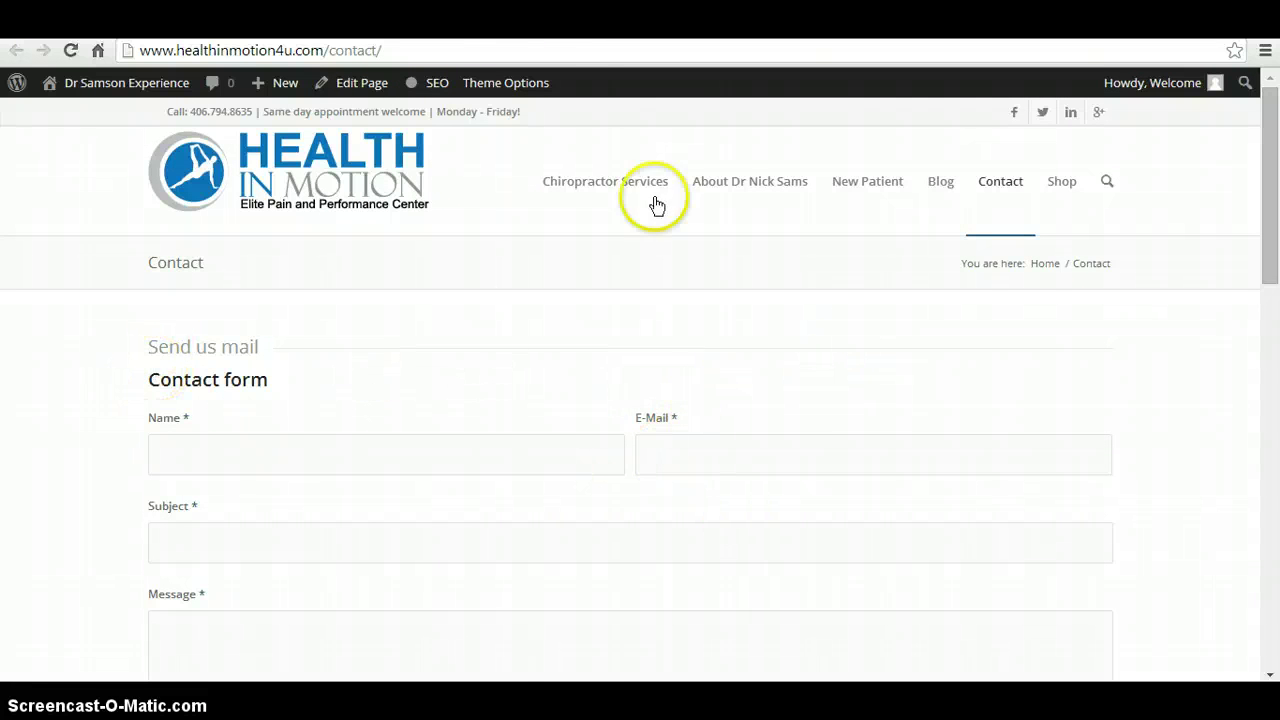
# Step: Return to the page editor and review the "Send us mail" heading's settings, closing them without saving
pyautogui.click(521, 22)
pyautogui.scroll(-3, 352, 529)
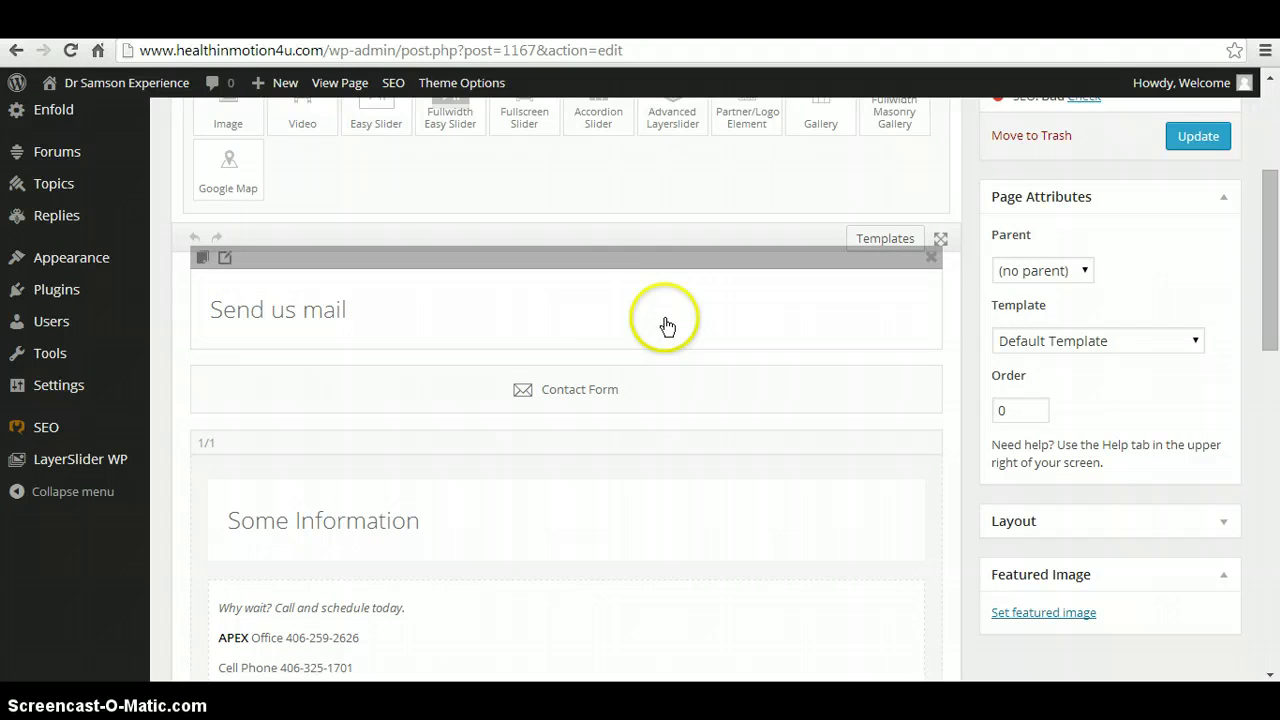
pyautogui.click(232, 318)
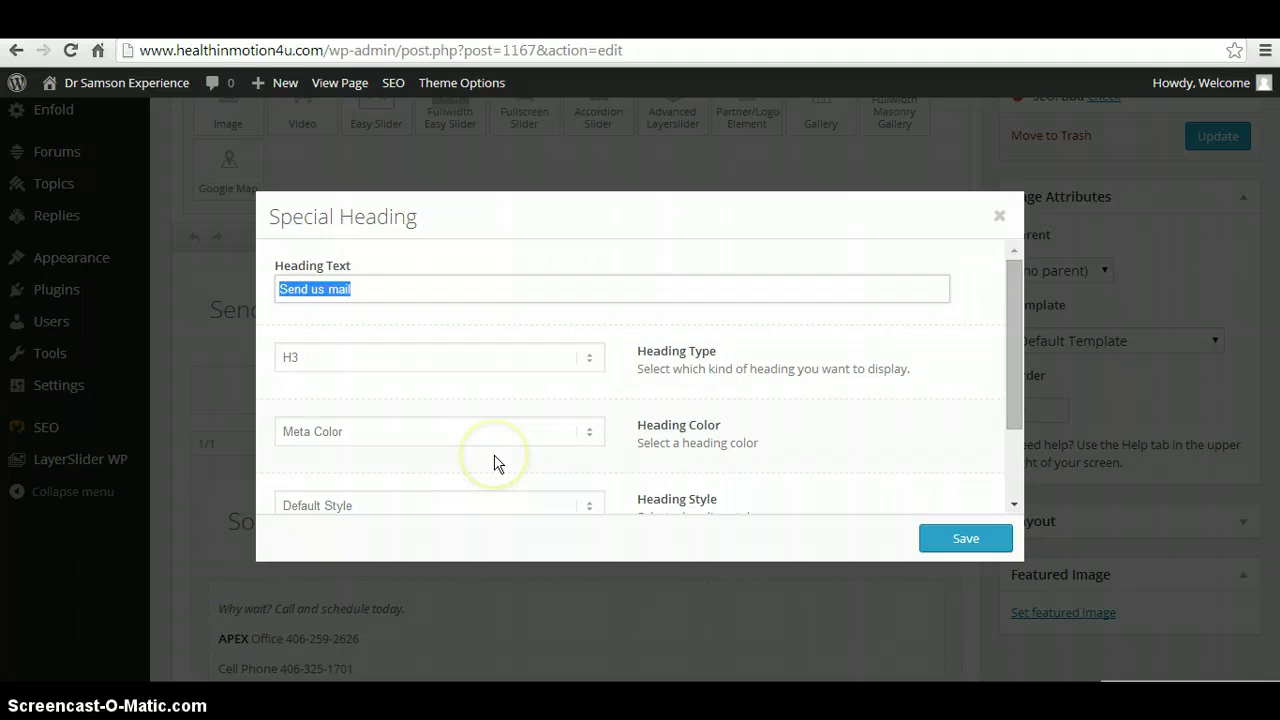
pyautogui.scroll(-2, 497, 462)
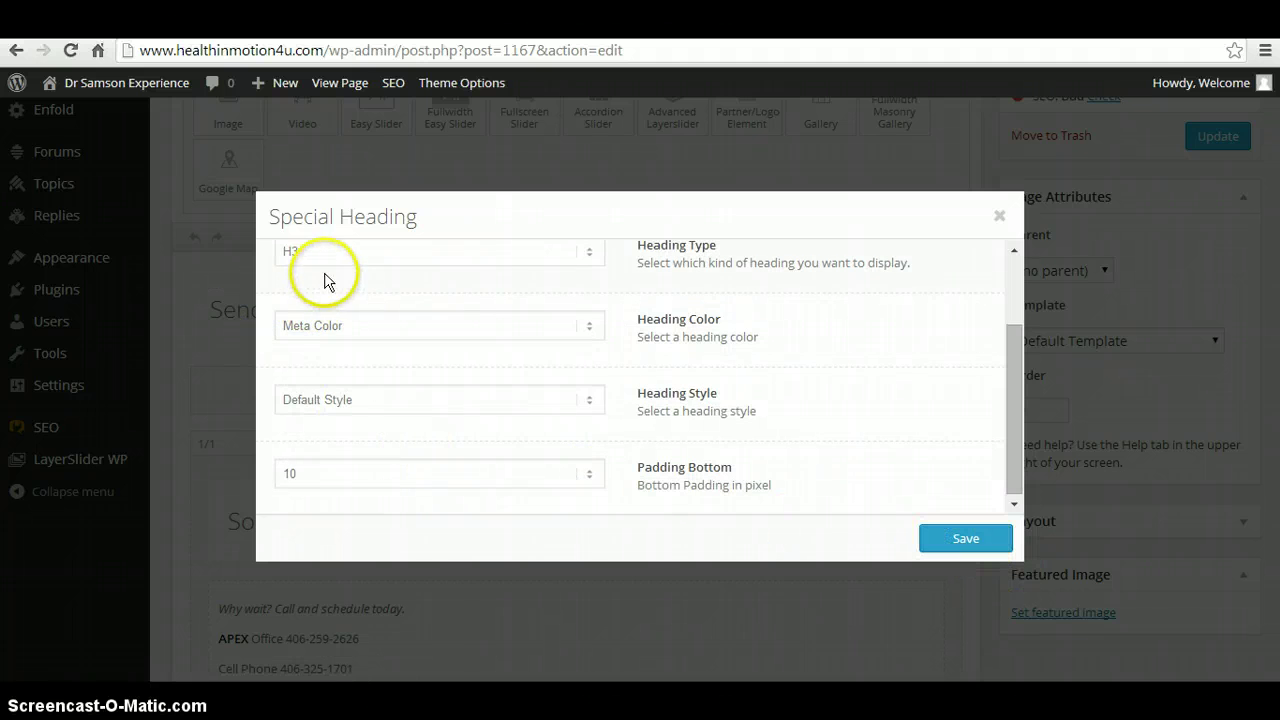
pyautogui.scroll(2, 519, 468)
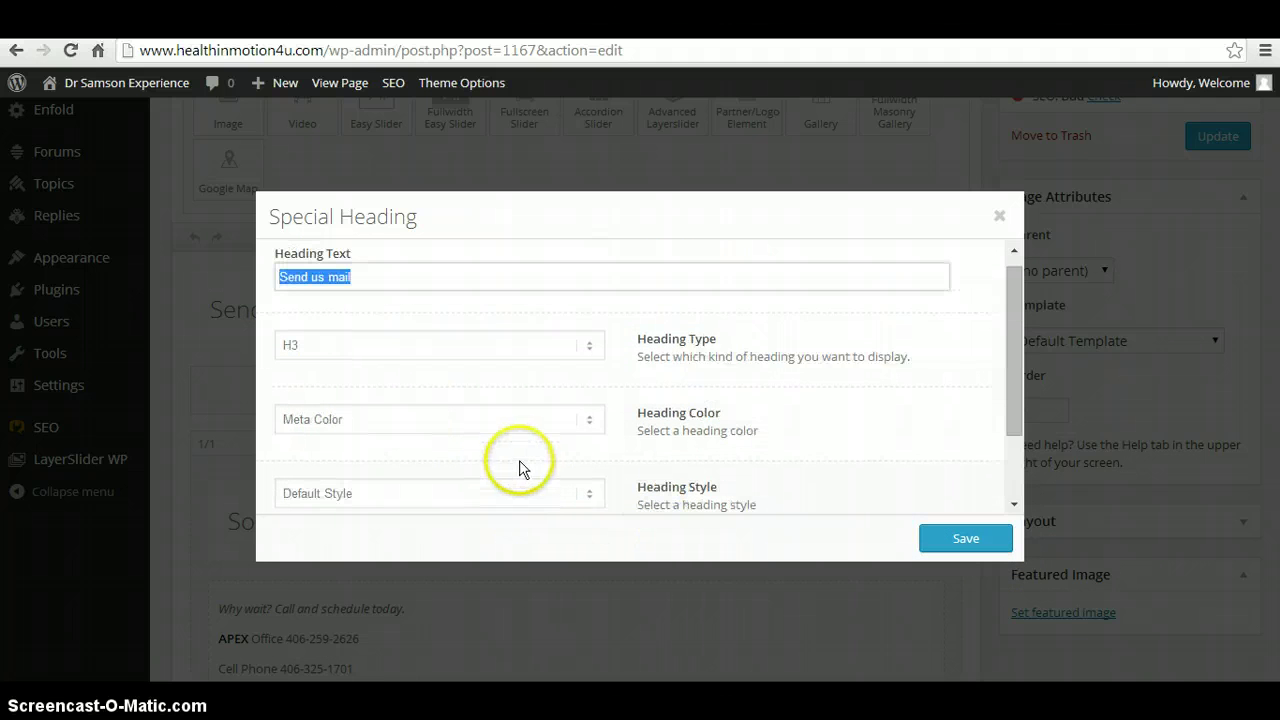
pyautogui.scroll(1, 505, 460)
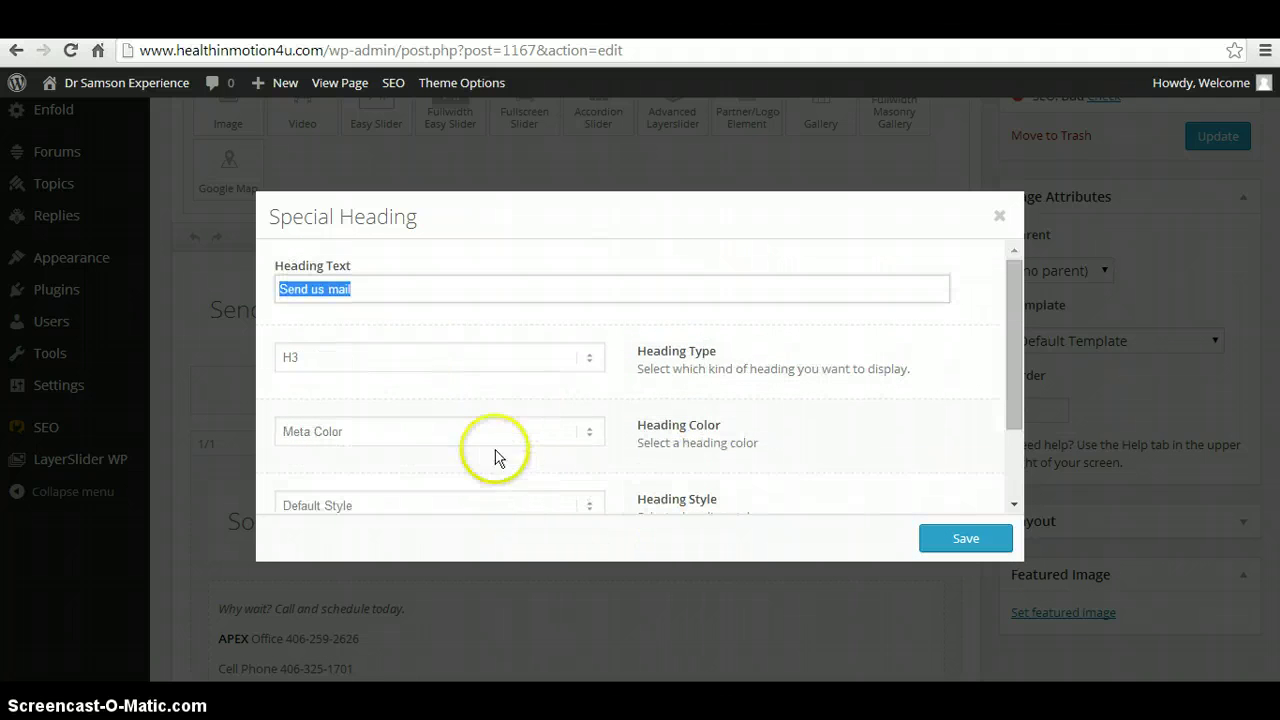
pyautogui.click(1000, 218)
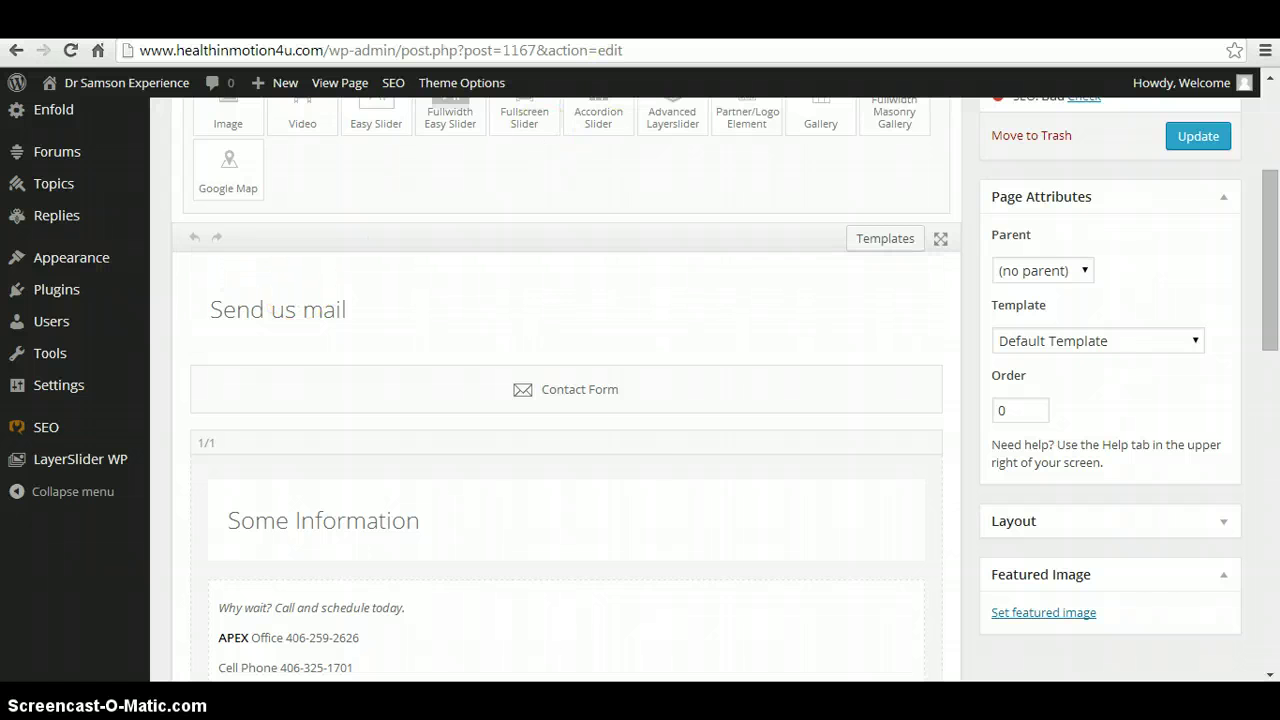
# Step: Review the Contact Form element's recipient address, fields and other settings, and close it without saving
pyautogui.click(553, 387)
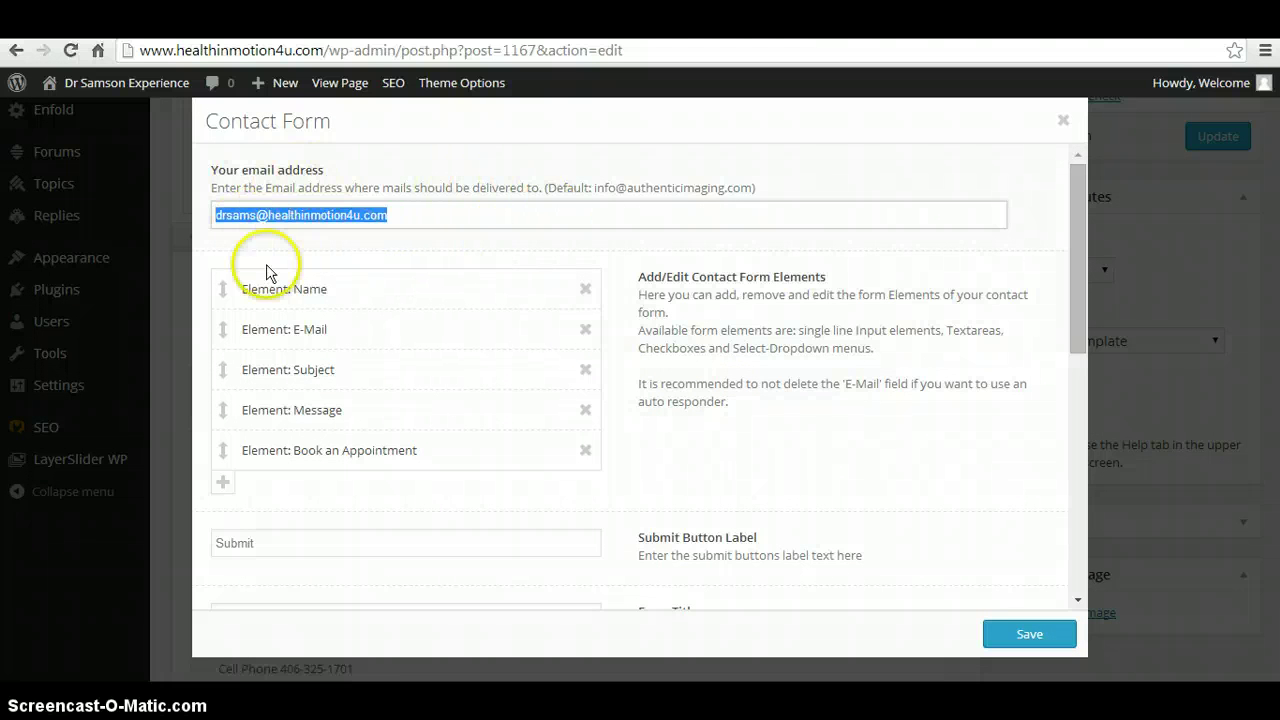
pyautogui.moveTo(1083, 231); pyautogui.dragTo(1091, 515)
pyautogui.moveTo(1097, 577); pyautogui.dragTo(1074, 200)
pyautogui.click(1063, 121)
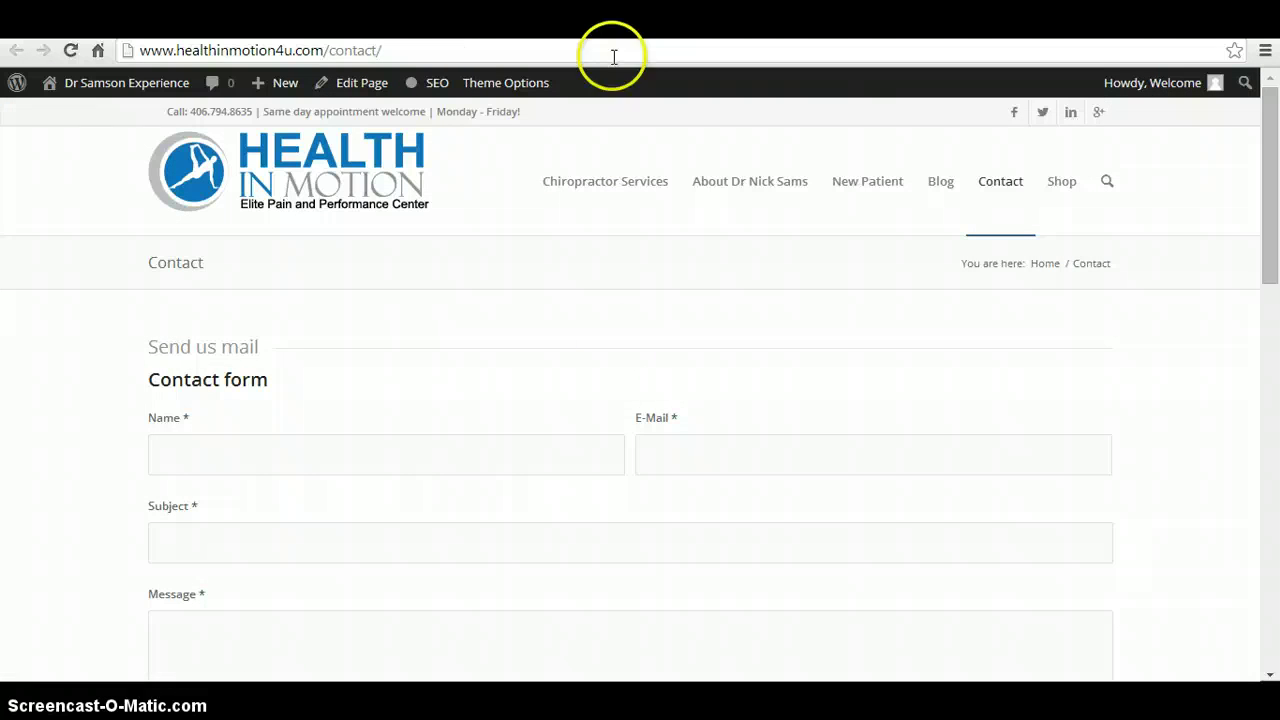
# Step: Compare the live Contact page's form and "Some Information" section with the matching elements in the layout builder
pyautogui.scroll(-2, 326, 423)
pyautogui.scroll(2, 392, 388)
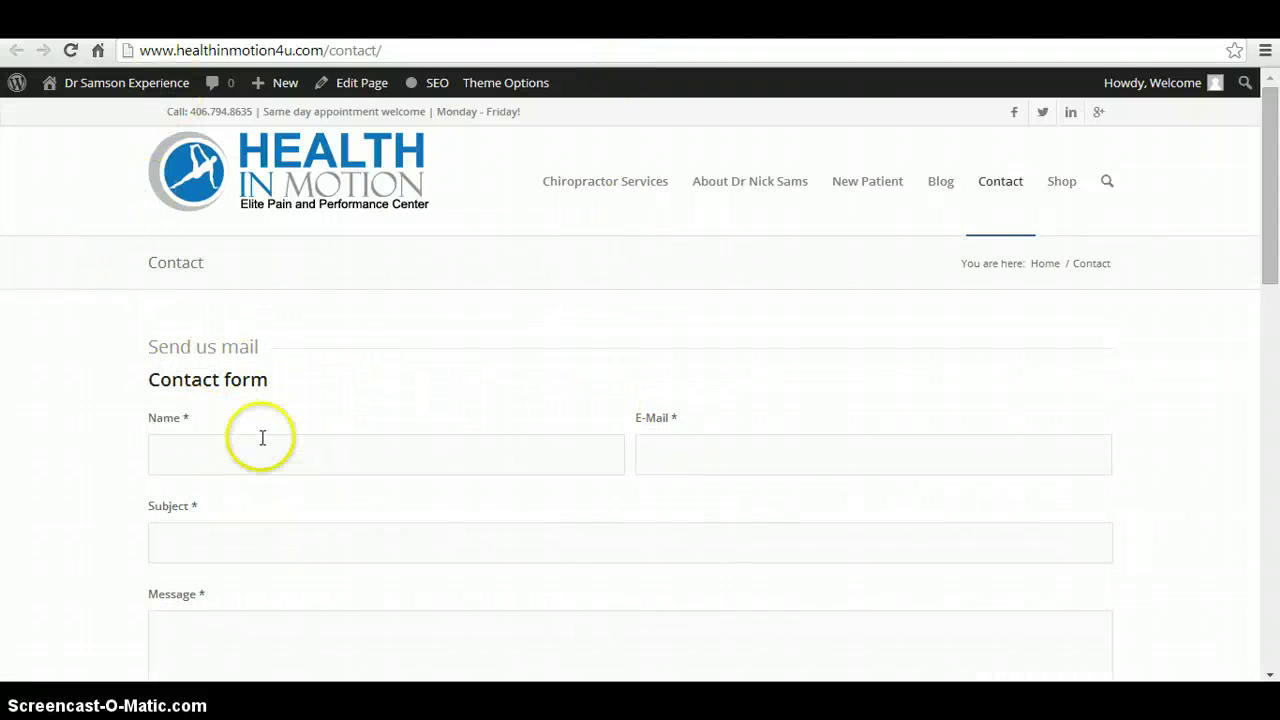
pyautogui.scroll(-3, 269, 523)
pyautogui.scroll(-3, 352, 530)
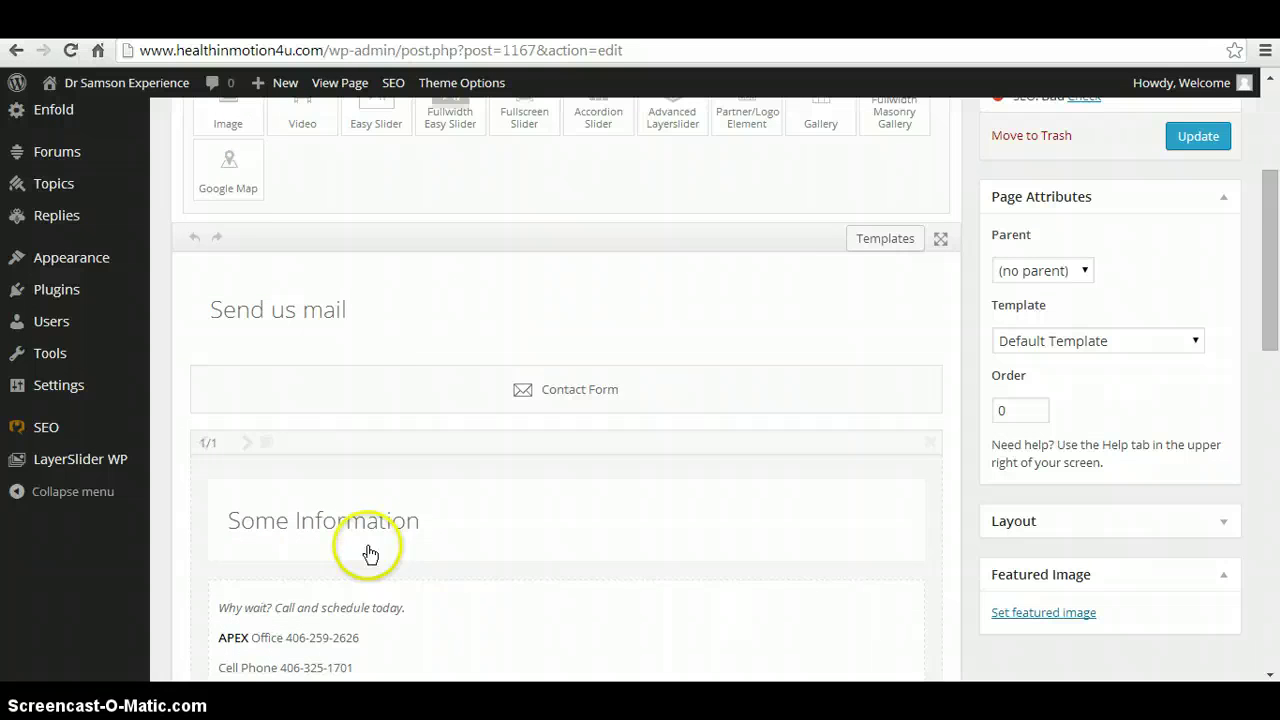
pyautogui.moveTo(314, 540)
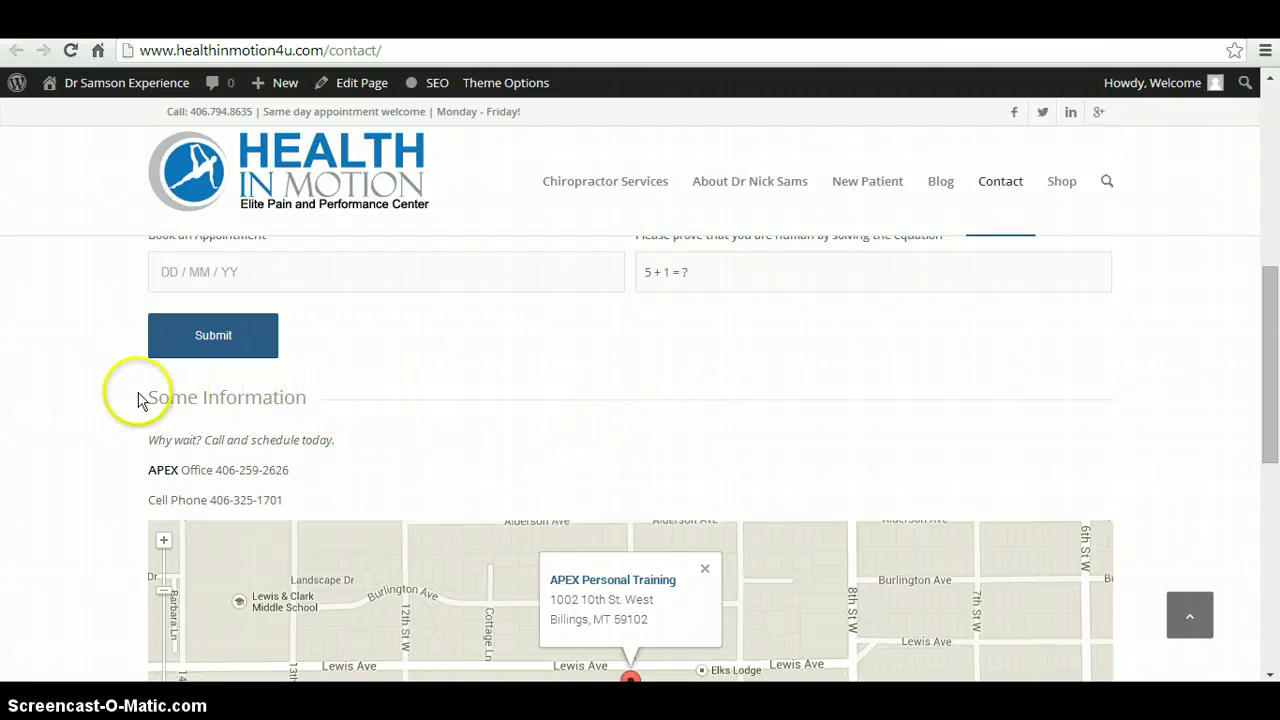
pyautogui.scroll(-1, 196, 492)
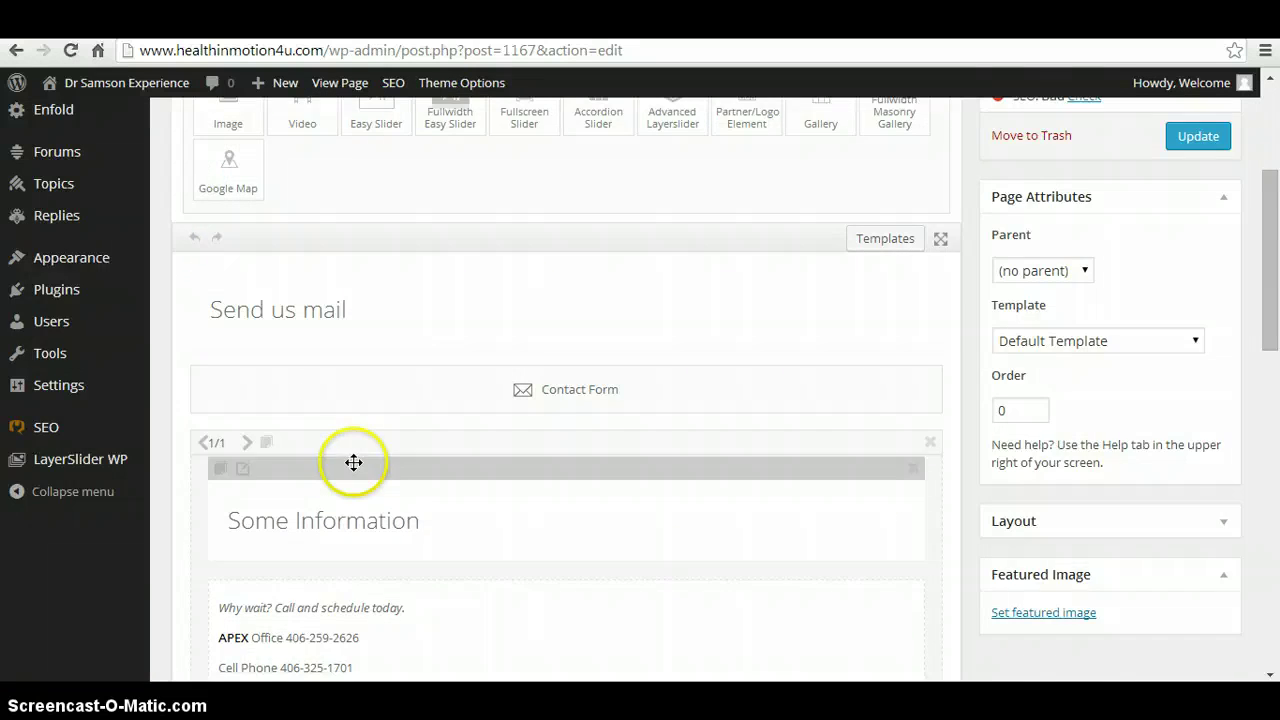
# Step: Review the Google Map element's location, height, zoom, saturation, overlay color and control settings, and close it without saving
pyautogui.scroll(-2, 351, 463)
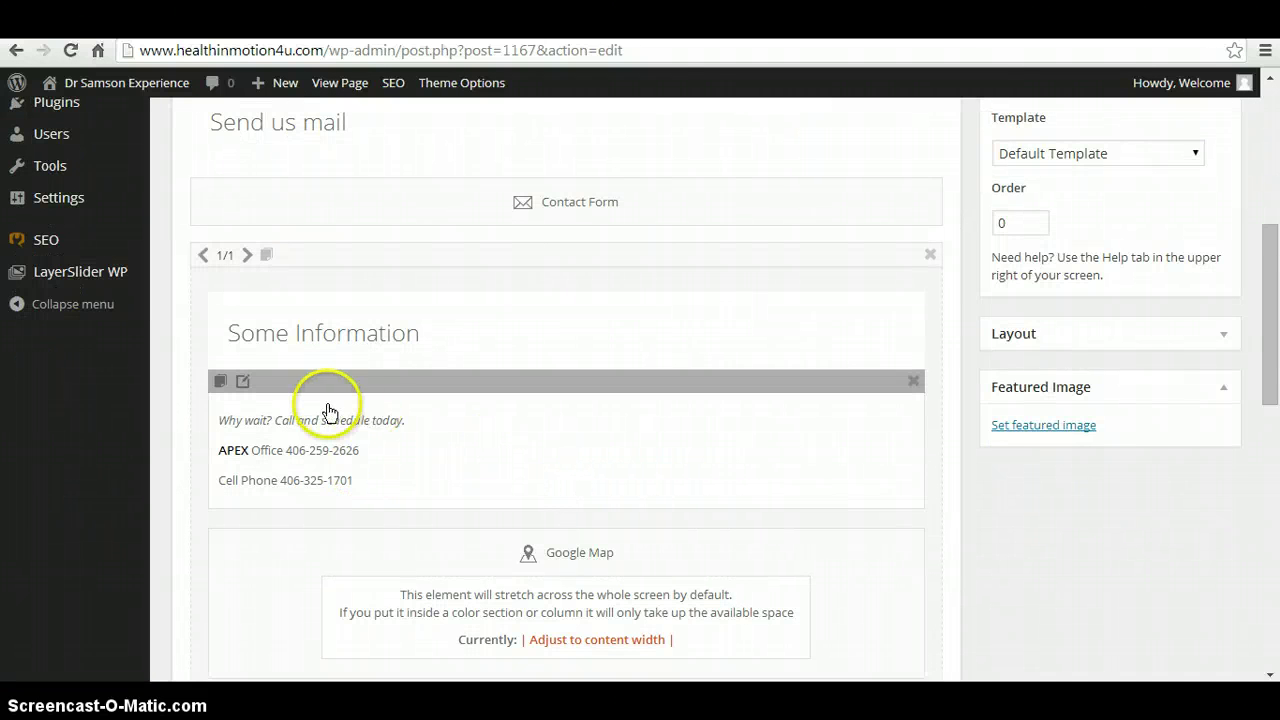
pyautogui.scroll(-1, 508, 463)
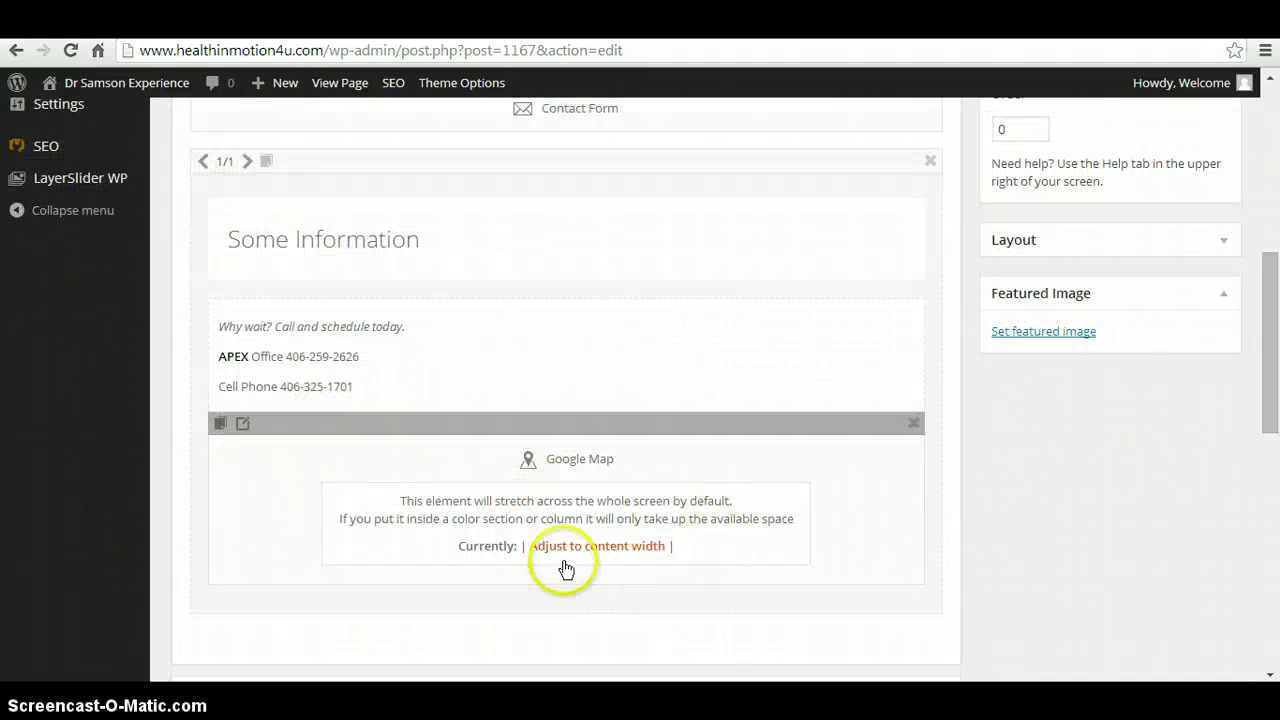
pyautogui.click(561, 481)
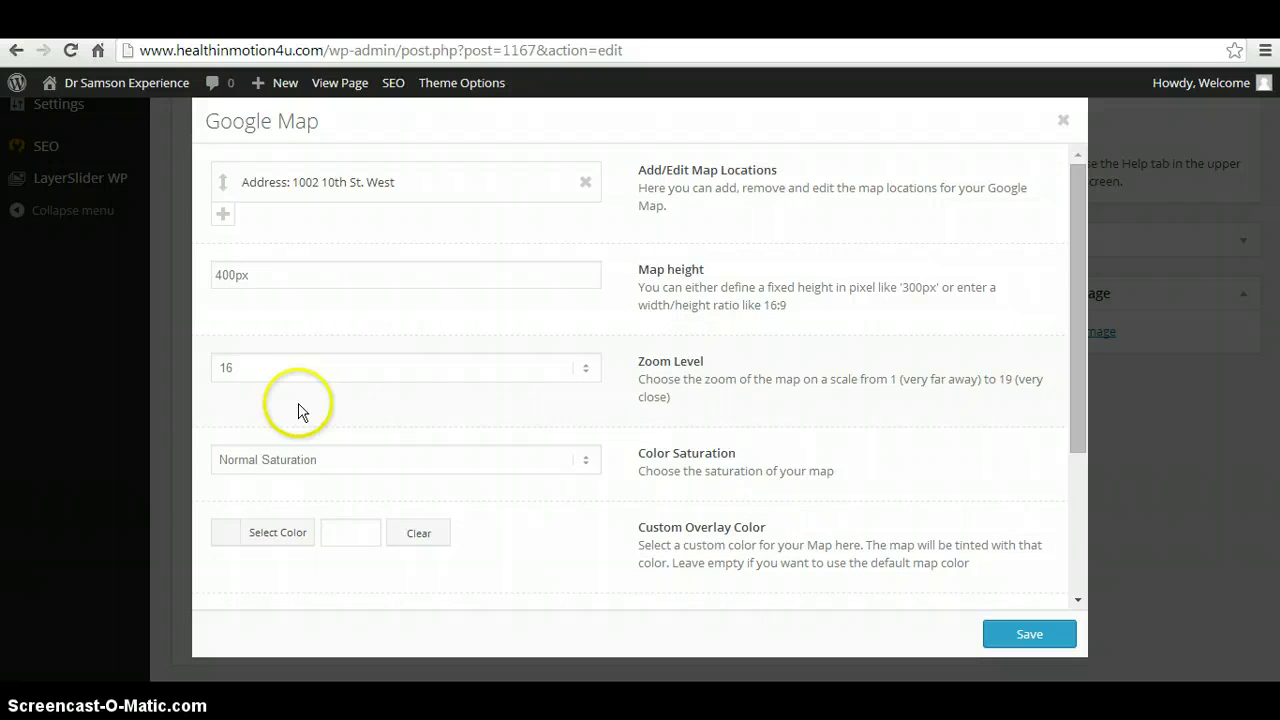
pyautogui.scroll(-1, 409, 460)
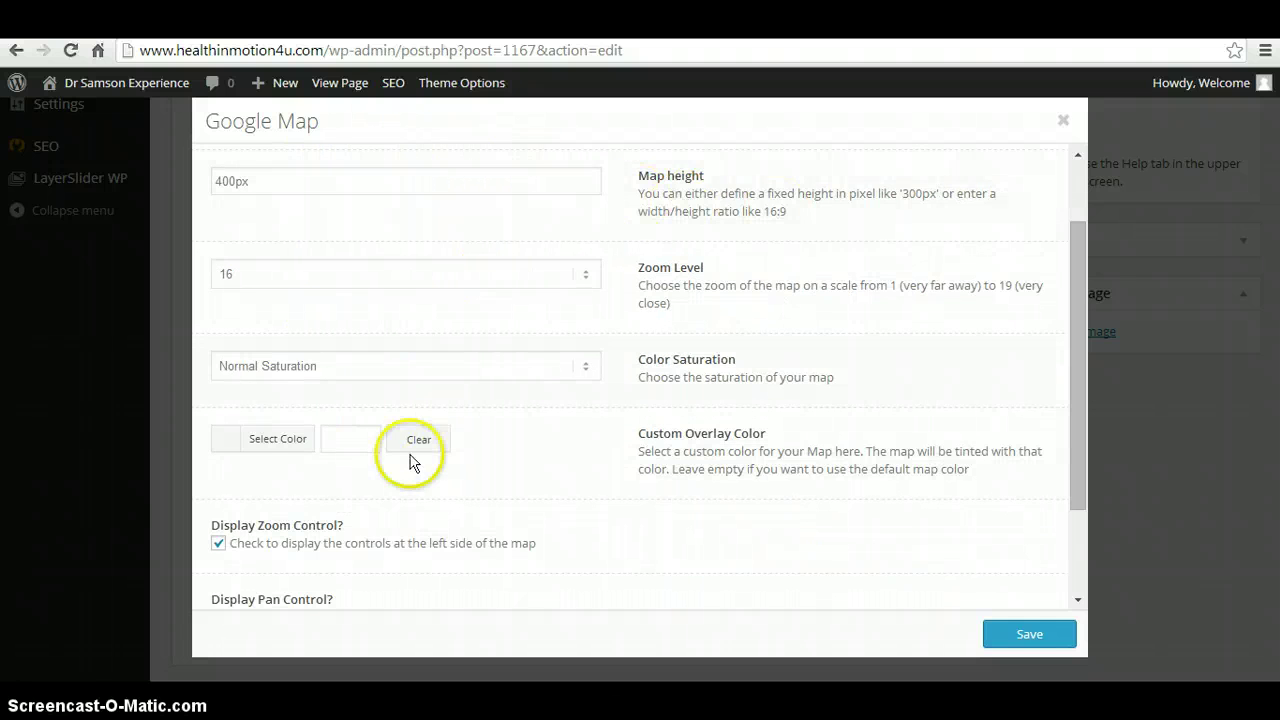
pyautogui.scroll(-1, 409, 460)
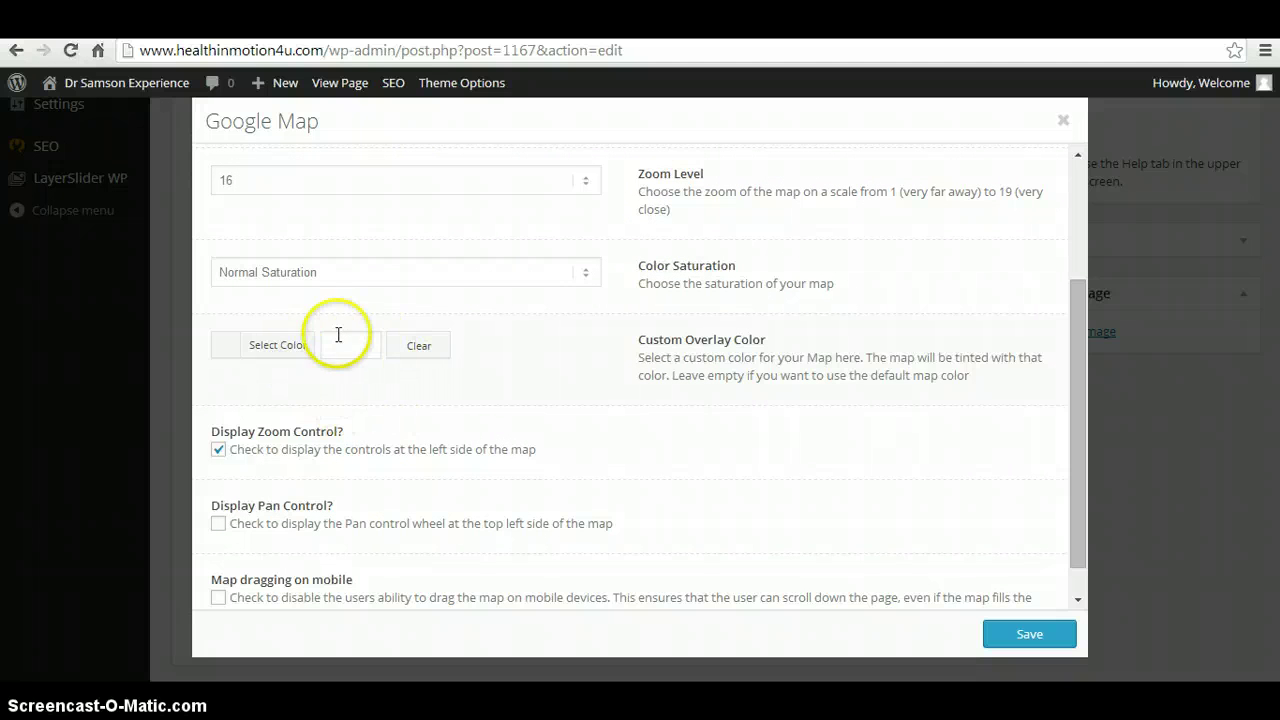
pyautogui.scroll(-1, 350, 447)
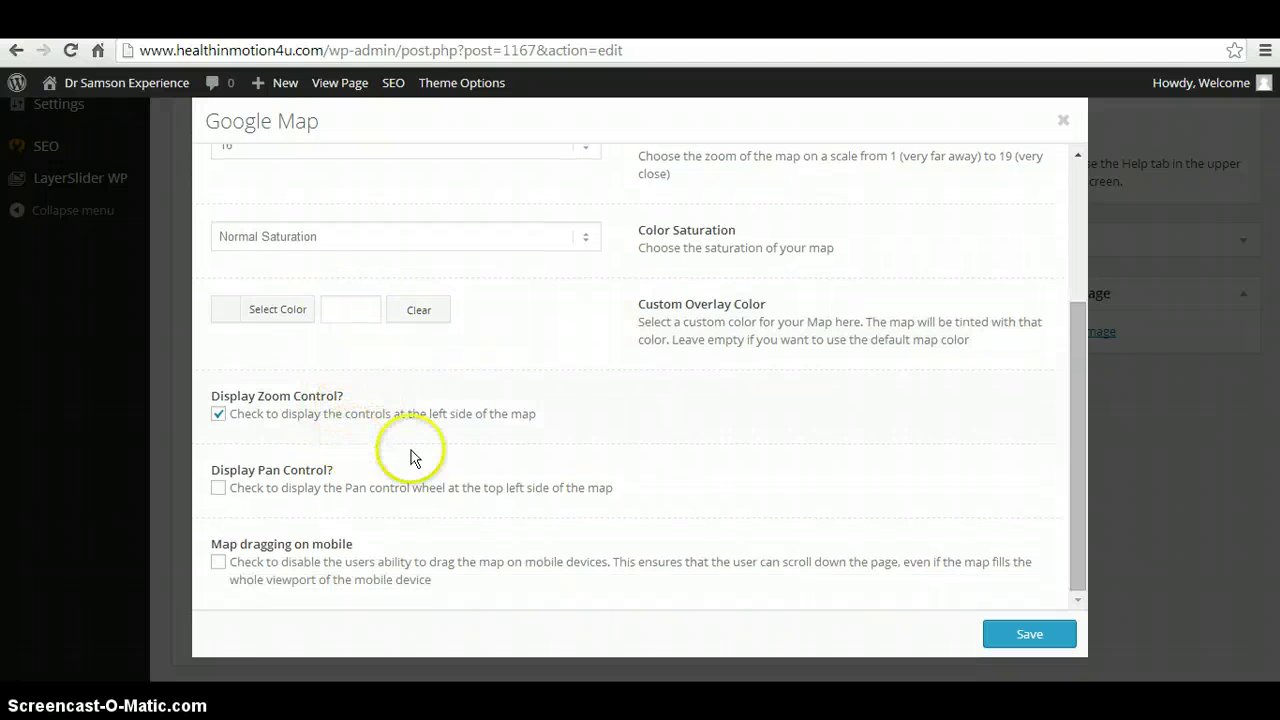
pyautogui.moveTo(1078, 572); pyautogui.dragTo(1084, 381)
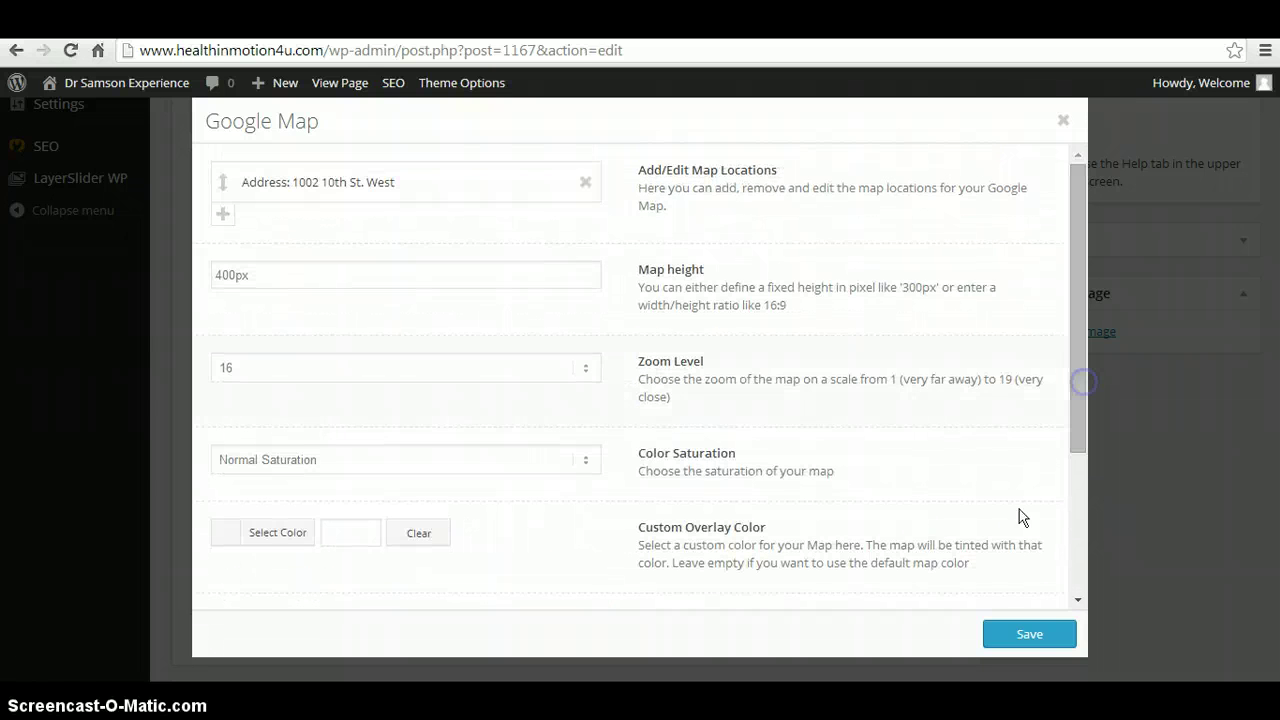
pyautogui.click(1064, 122)
# Step: Examine the WordPress SEO by Yoast section below the layout builder and look over the Contact page's builder elements again
pyautogui.scroll(-5, 651, 400)
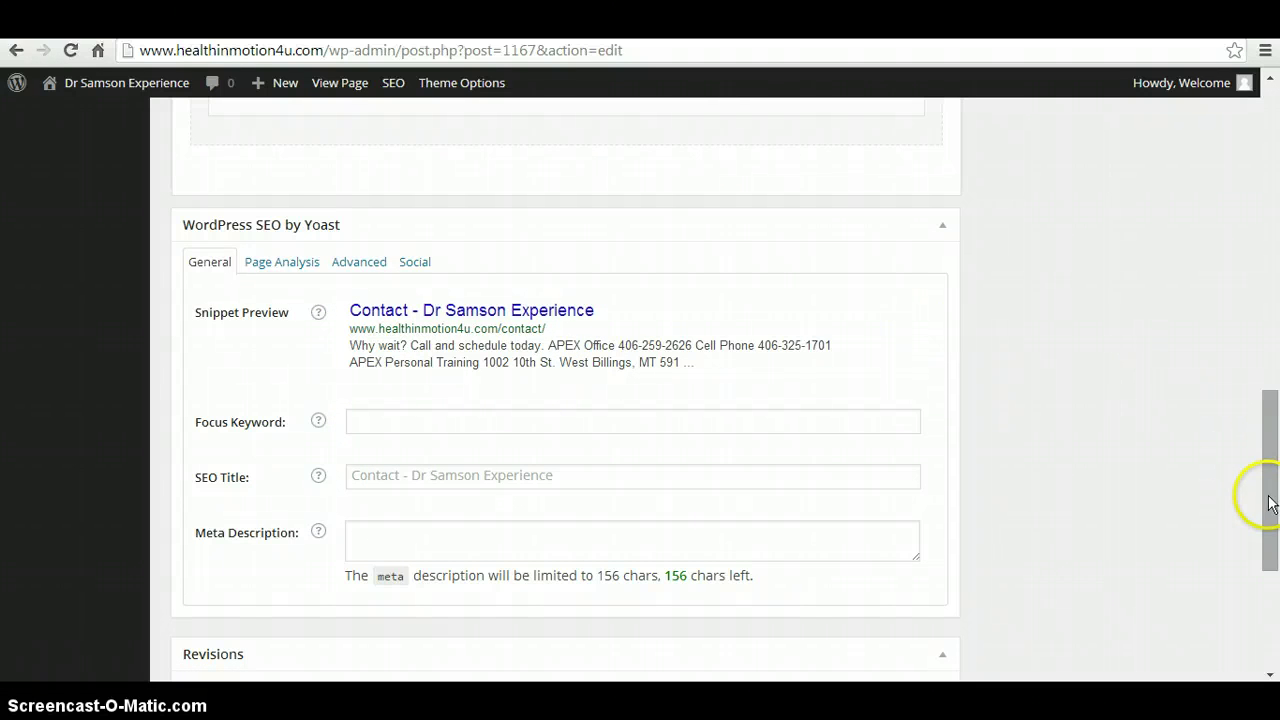
pyautogui.moveTo(1268, 530); pyautogui.dragTo(1270, 228)
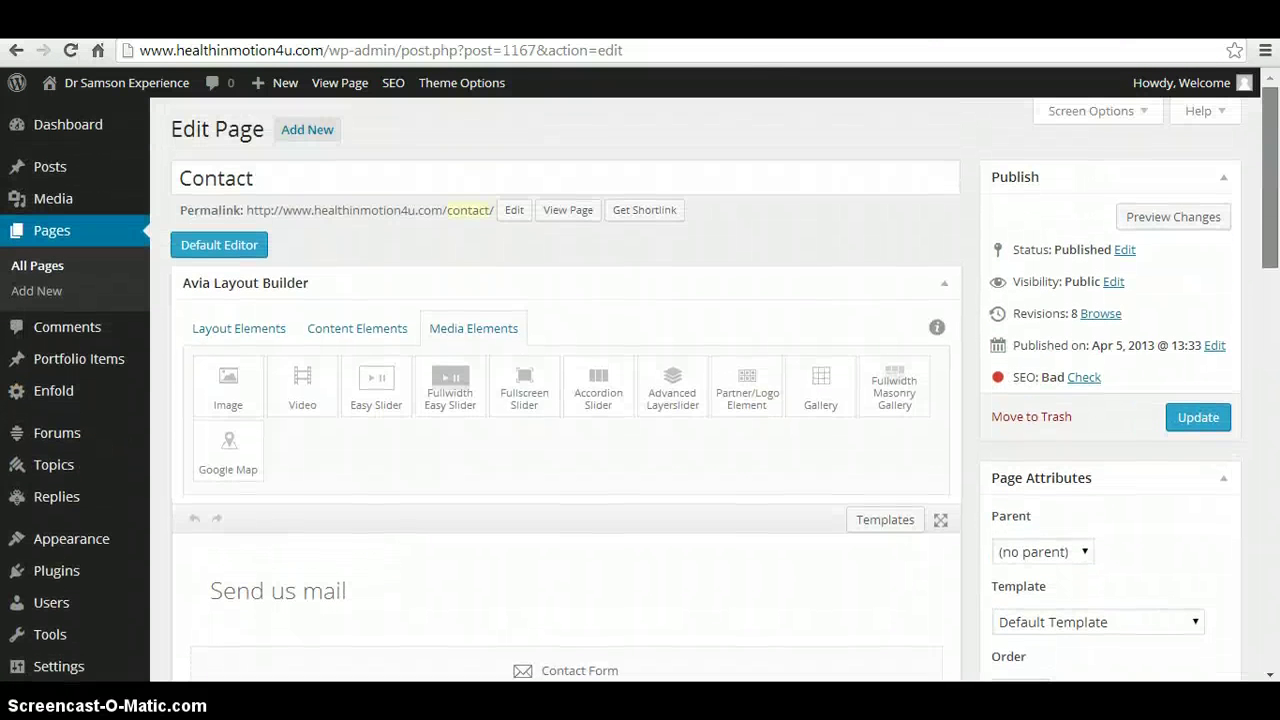
pyautogui.scroll(-2, 417, 534)
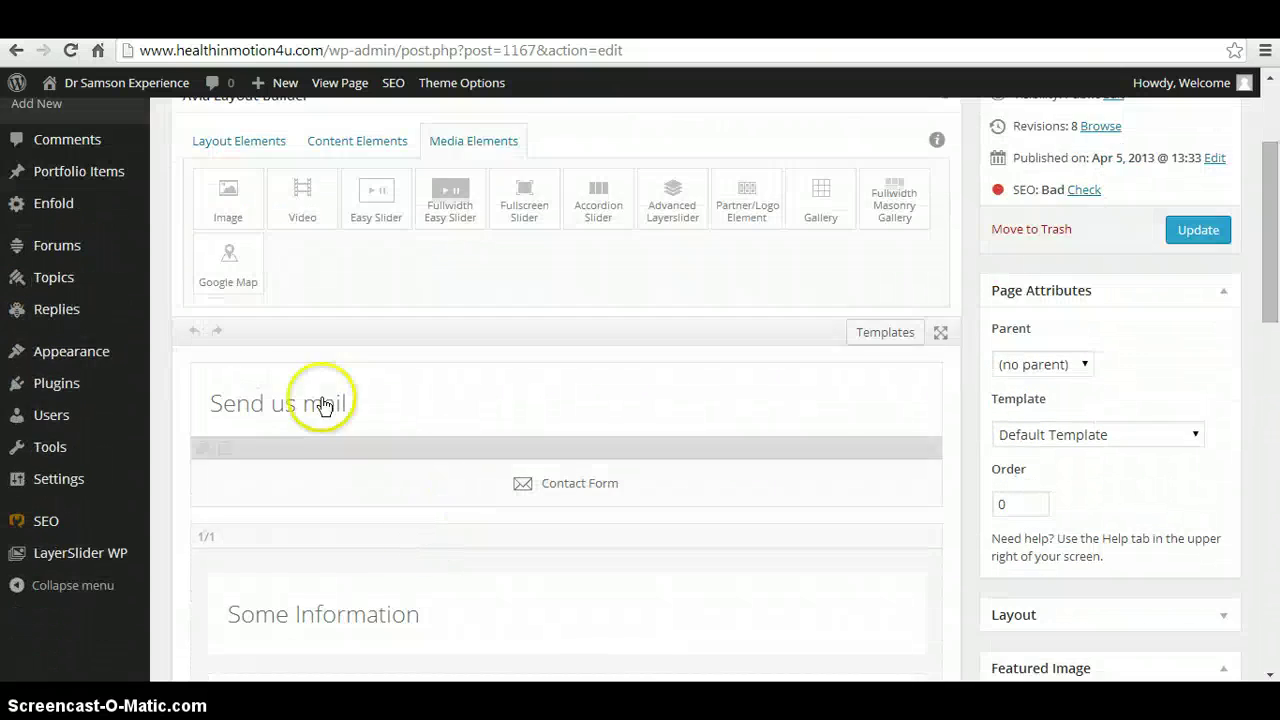
pyautogui.scroll(-1, 335, 600)
pyautogui.scroll(3, 482, 507)
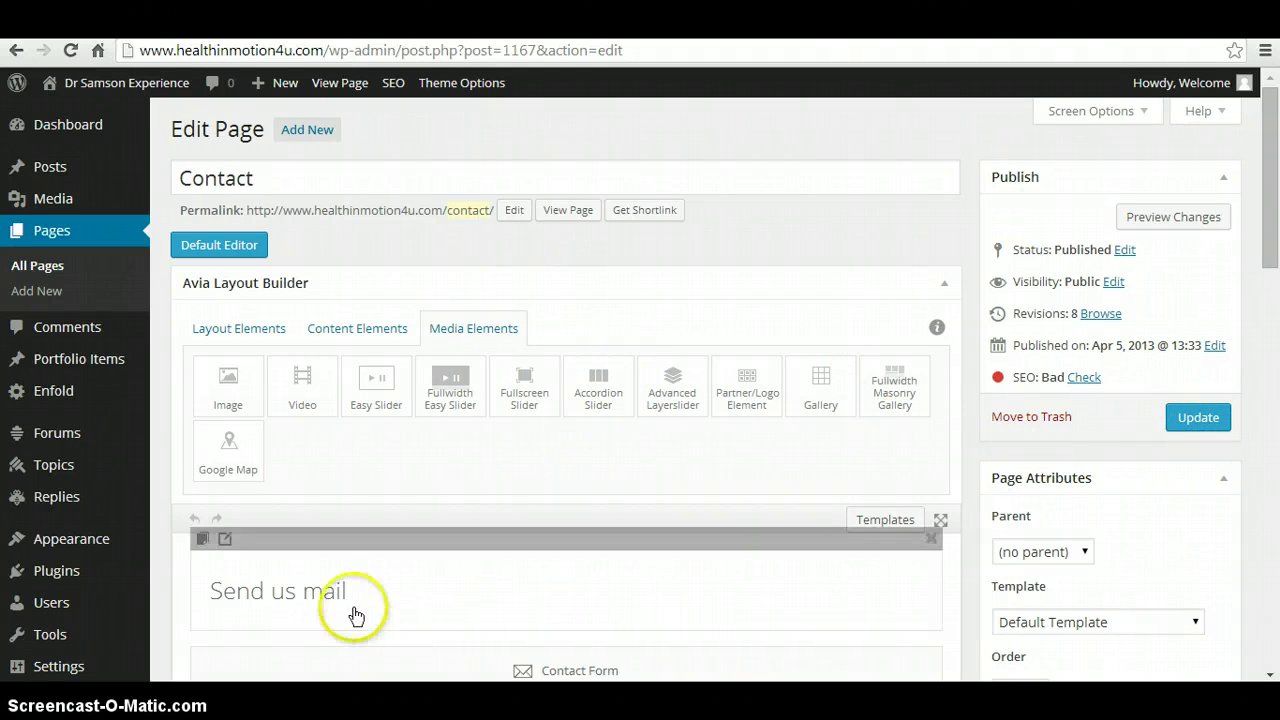
pyautogui.scroll(-1, 320, 540)
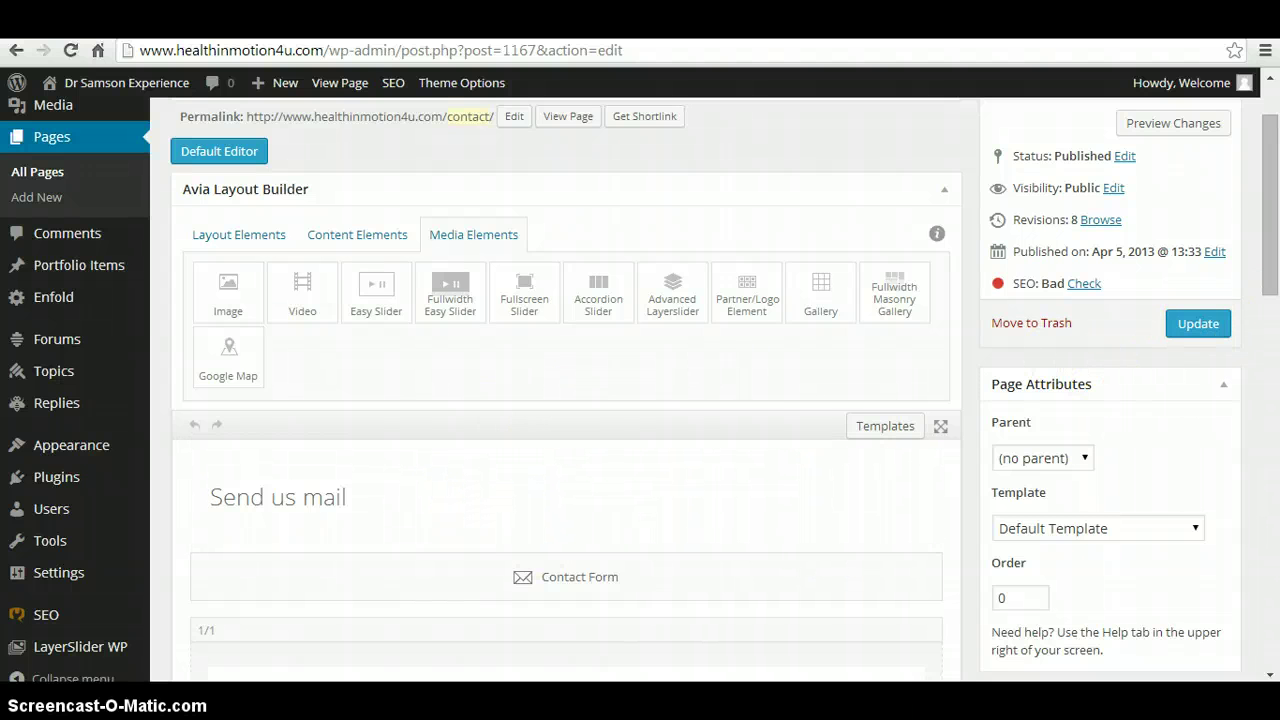
pyautogui.moveTo(1265, 230)
pyautogui.mouseDown()
pyautogui.moveTo(1266, 274)
pyautogui.moveTo(1269, 217)
pyautogui.mouseUp()
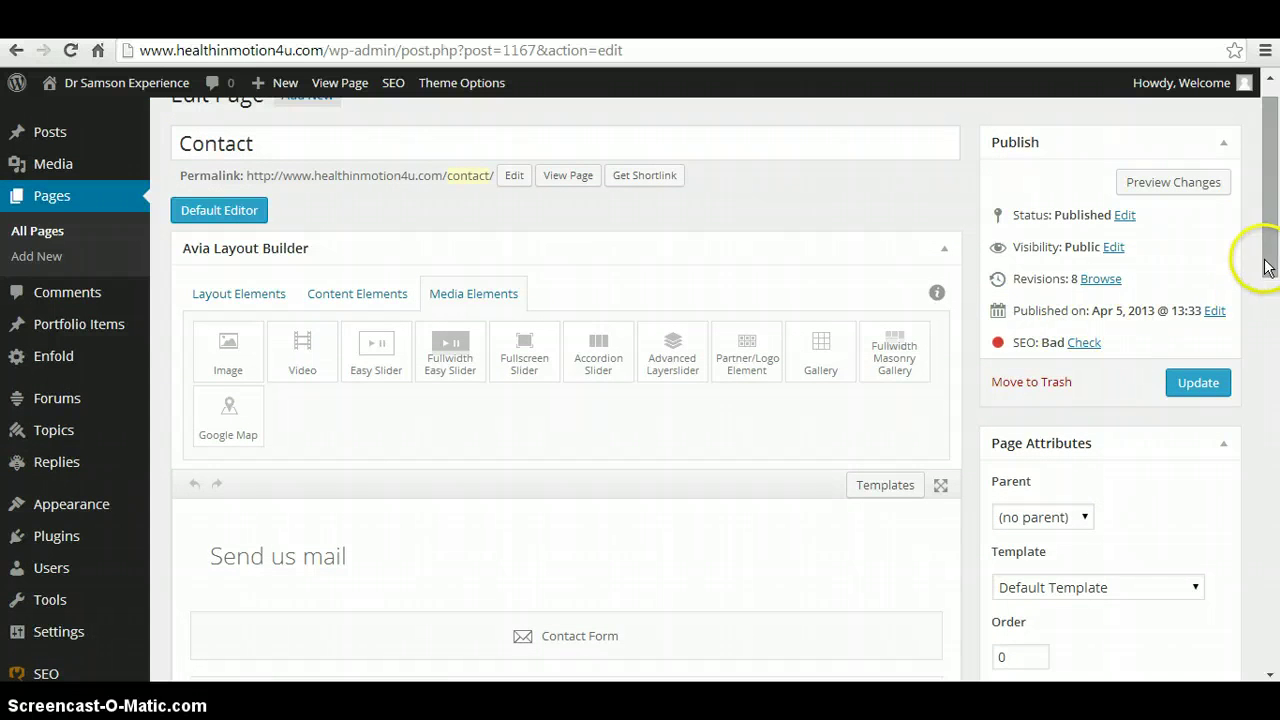
# Step: Collapse the Page Attributes box, and expand and close the Layout box beneath it
pyautogui.moveTo(1266, 257); pyautogui.dragTo(1266, 294)
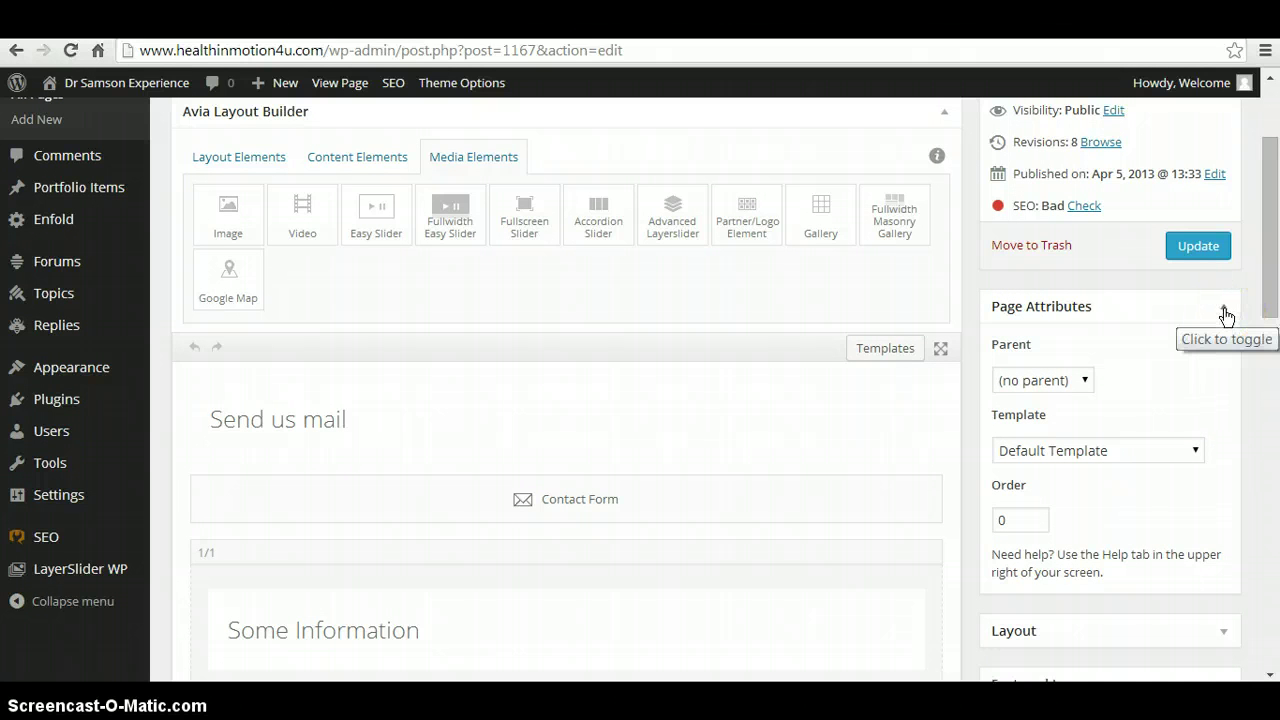
pyautogui.click(1223, 312)
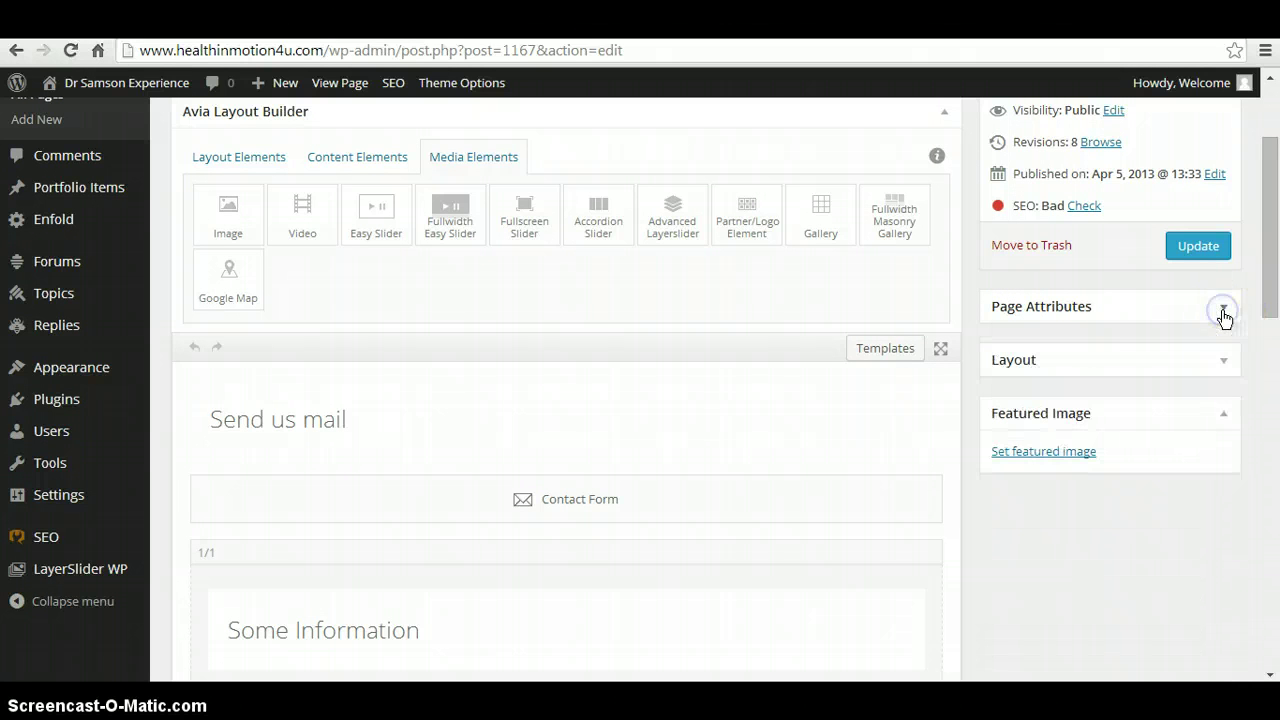
pyautogui.click(1225, 364)
pyautogui.click(1224, 363)
pyautogui.scroll(2, 1200, 480)
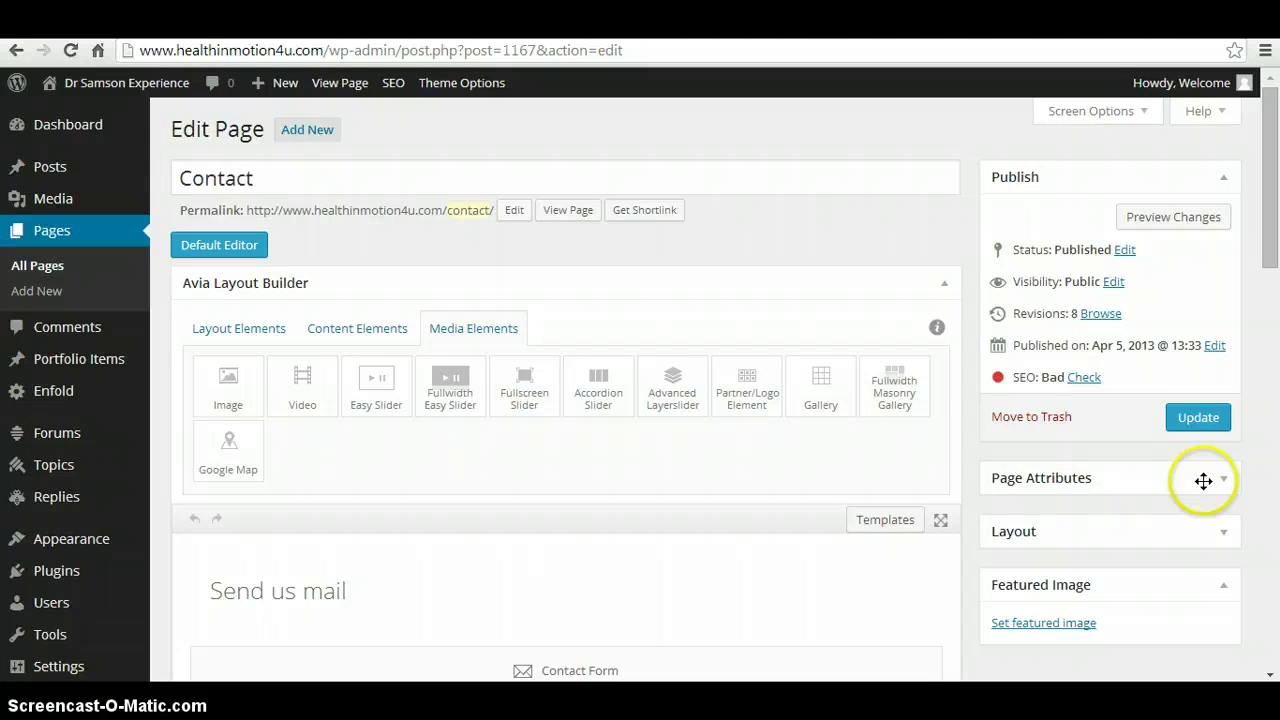